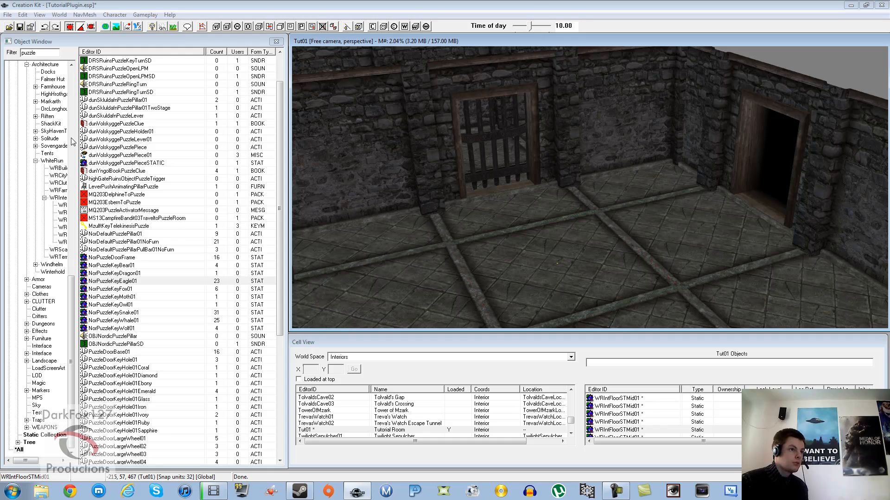
Check in the data file list that TutorialPlugin.esp is the active plugin
{"action": "left_click", "coordinate": [10, 27]}
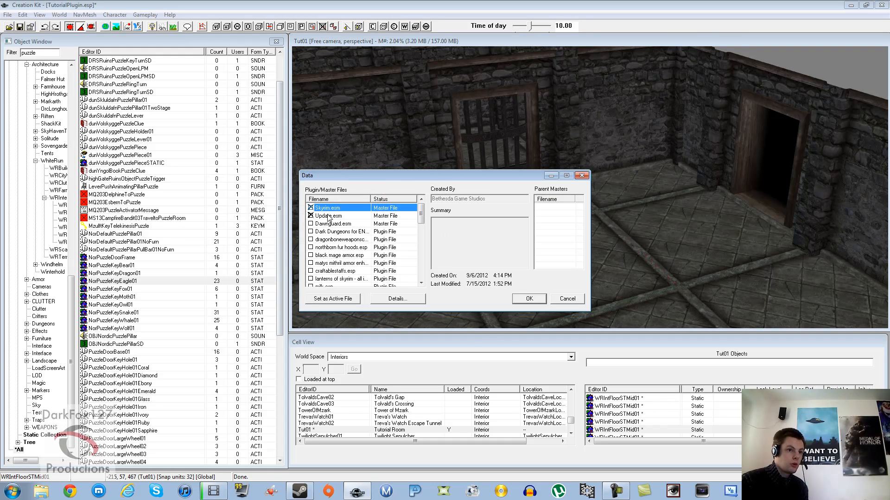
{"action": "left_click_drag", "start_coordinate": [423, 221], "coordinate": [424, 283]}
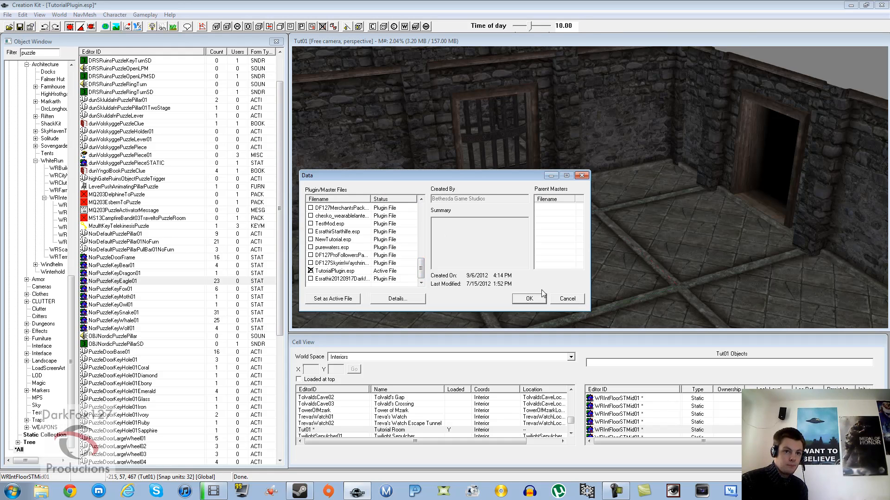
{"action": "left_click", "coordinate": [530, 298]}
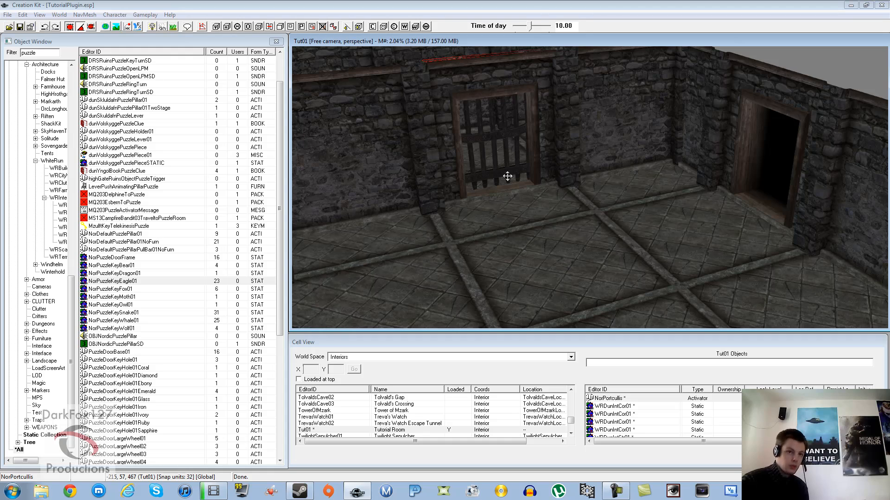
Inspect the portcullis reference's script and link settings, leaving them as they are
{"action": "double_click", "coordinate": [480, 135]}
{"action": "left_click_drag", "start_coordinate": [480, 136], "coordinate": [735, 134]}
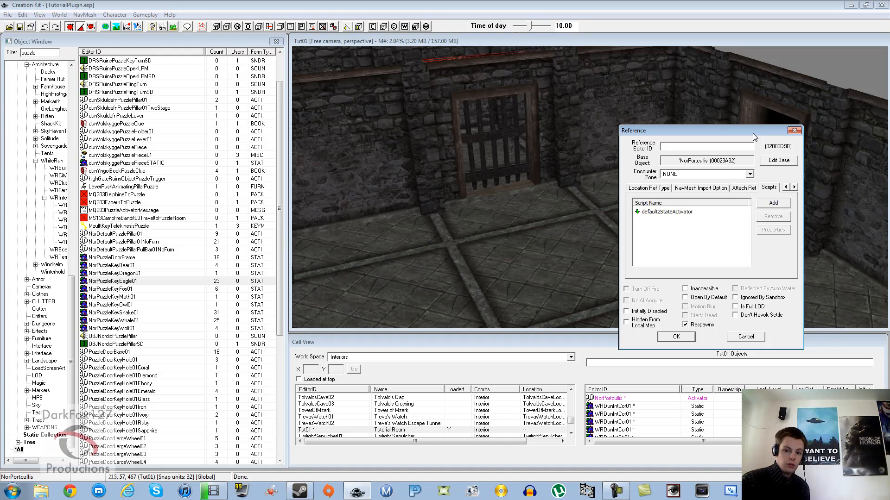
{"action": "left_click_drag", "start_coordinate": [752, 132], "coordinate": [566, 139]}
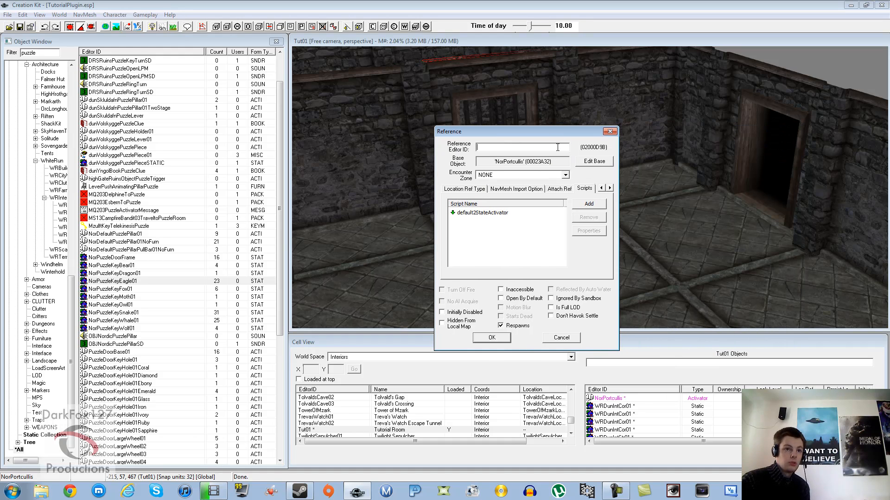
{"action": "left_click_drag", "start_coordinate": [548, 133], "coordinate": [710, 126]}
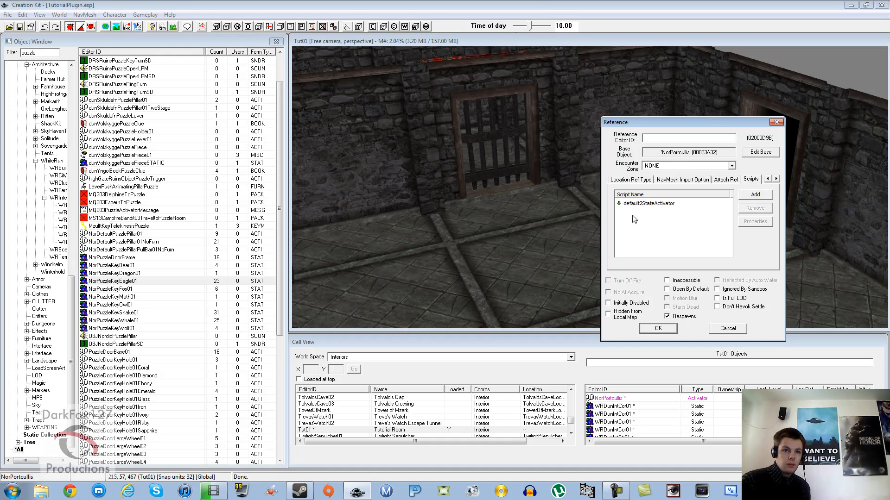
{"action": "left_click", "coordinate": [768, 180]}
{"action": "left_click", "coordinate": [767, 180]}
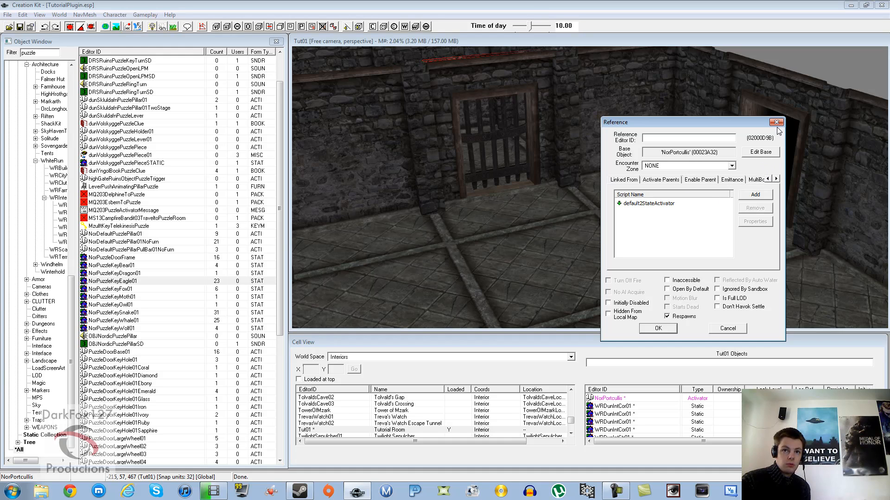
{"action": "left_click", "coordinate": [776, 122]}
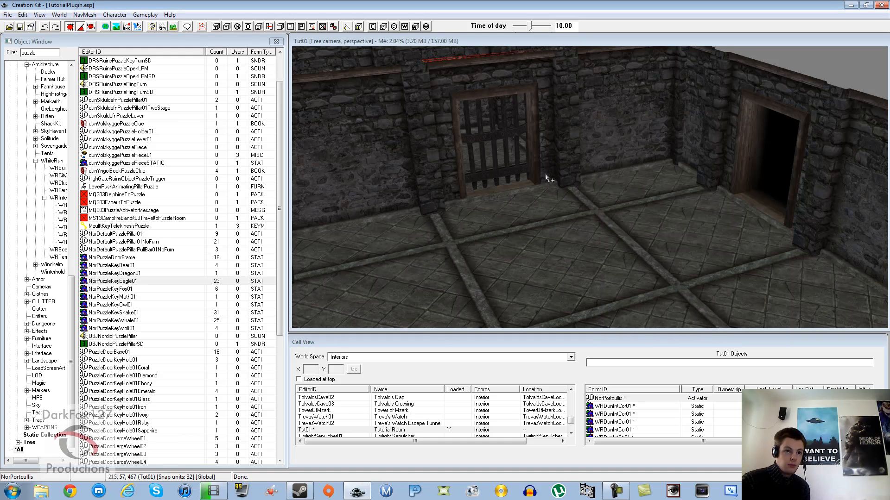
{"action": "left_click", "coordinate": [540, 198]}
{"action": "left_click", "coordinate": [140, 305]}
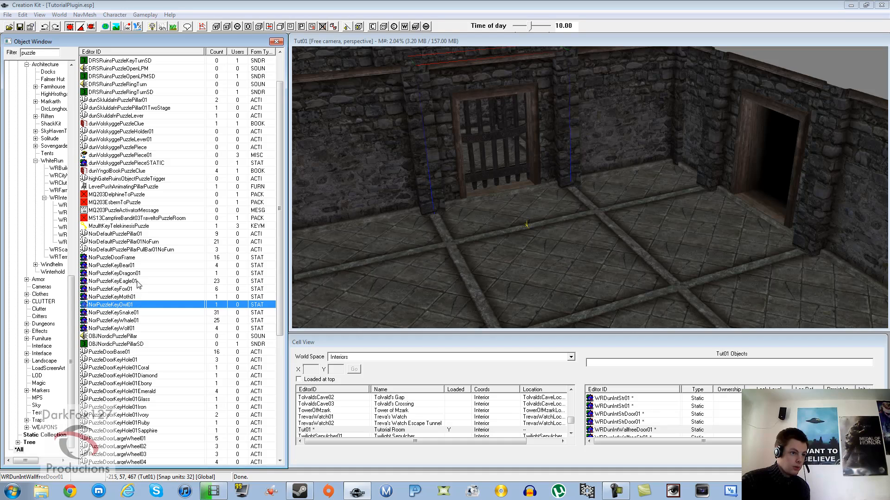
{"action": "left_click", "coordinate": [140, 264]}
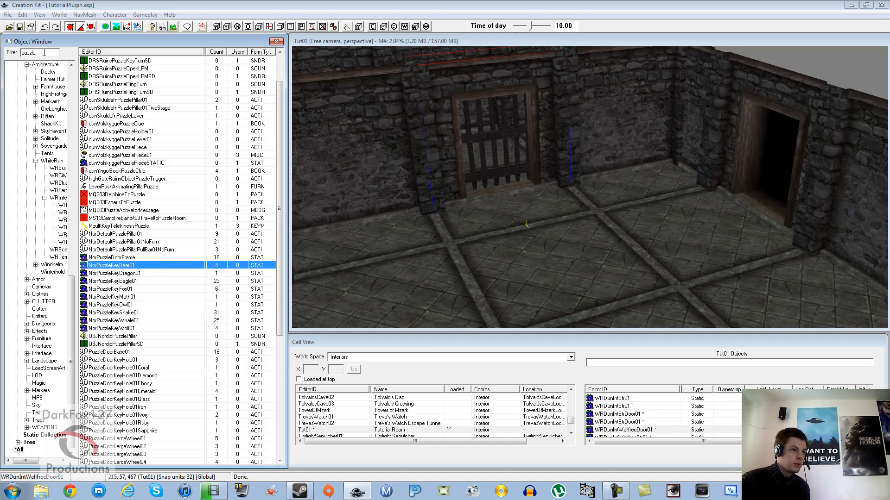
{"action": "left_click", "coordinate": [178, 297]}
{"action": "scroll", "coordinate": [166, 306], "scroll_direction": "down", "scroll_amount": 7}
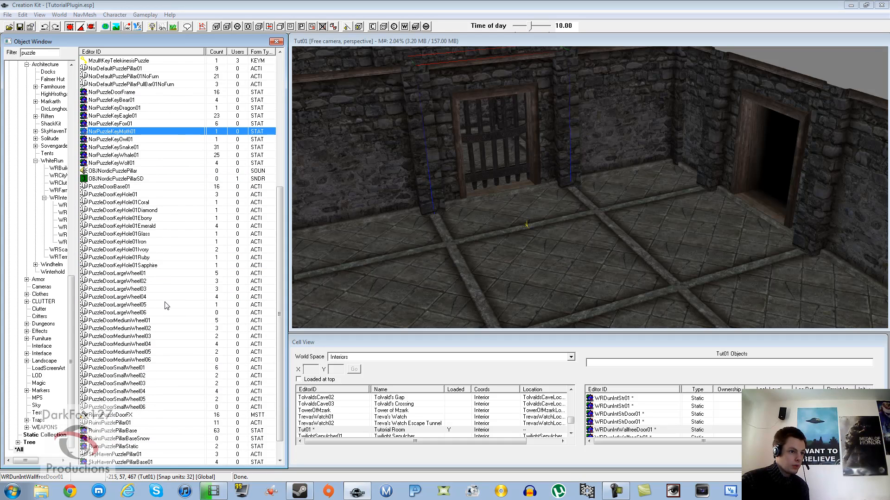
{"action": "scroll", "coordinate": [166, 305], "scroll_direction": "down", "scroll_amount": 1}
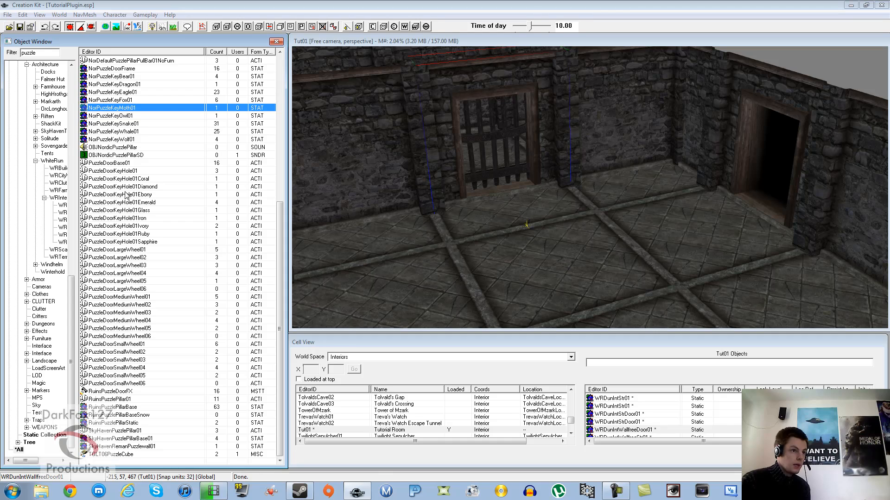
{"action": "left_click", "coordinate": [113, 164]}
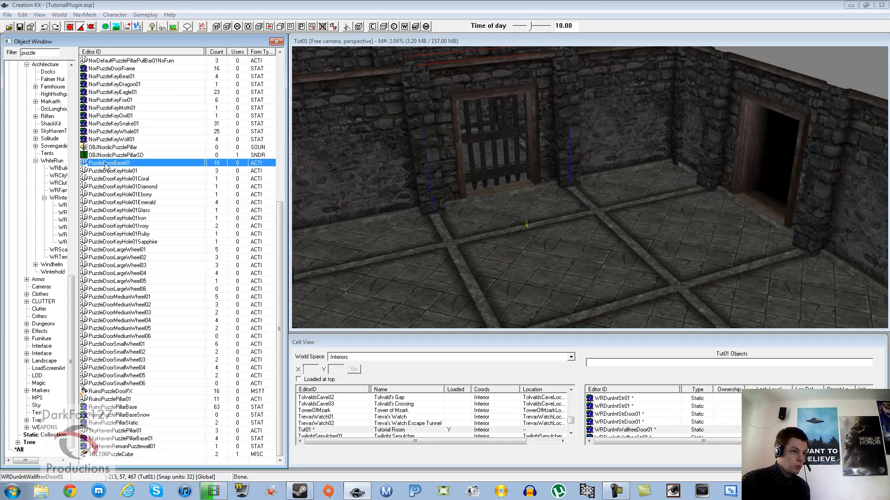
{"action": "left_click_drag", "start_coordinate": [100, 168], "coordinate": [609, 282]}
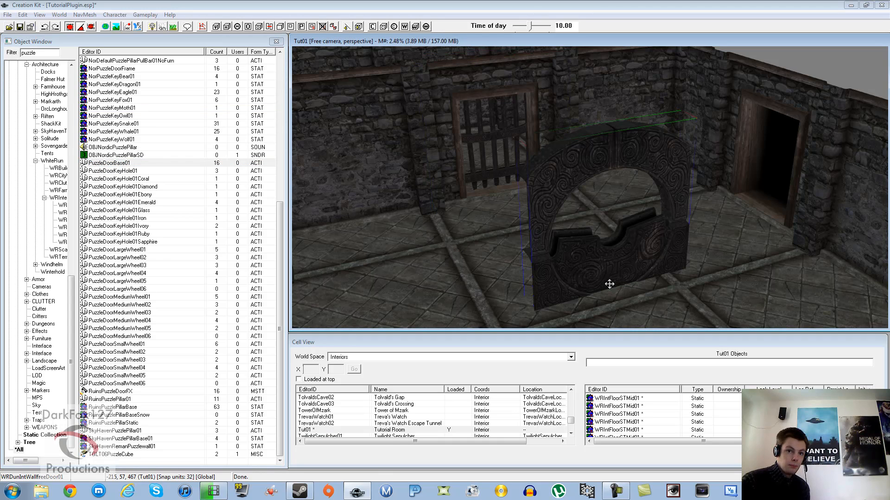
{"action": "key", "text": "Delete"}
Place a RuinsPuzzlePillarBase static on the floor in front of the portcullis
{"action": "left_click", "coordinate": [103, 134]}
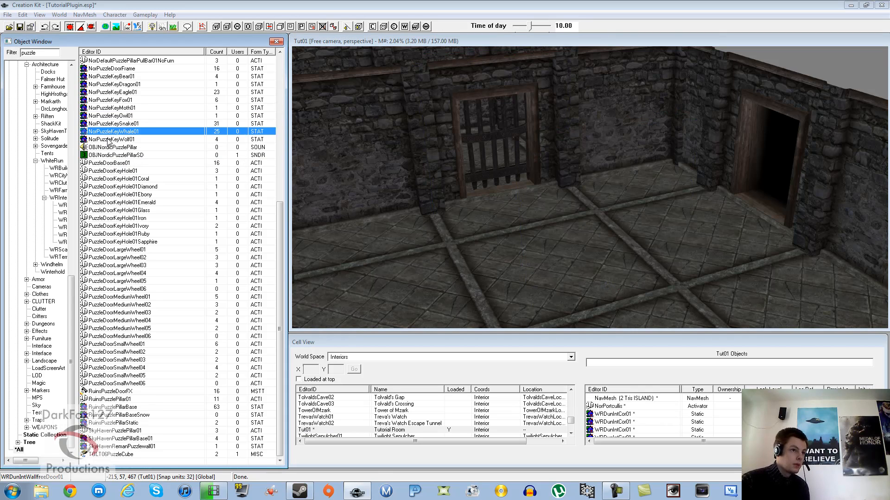
{"action": "scroll", "coordinate": [114, 144], "scroll_direction": "up", "scroll_amount": 2}
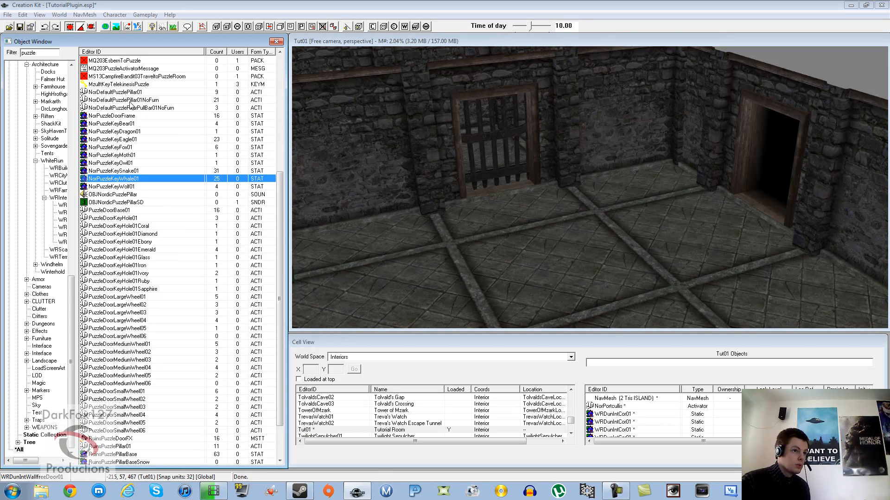
{"action": "scroll", "coordinate": [138, 112], "scroll_direction": "up", "scroll_amount": 3}
{"action": "scroll", "coordinate": [137, 113], "scroll_direction": "down", "scroll_amount": 1}
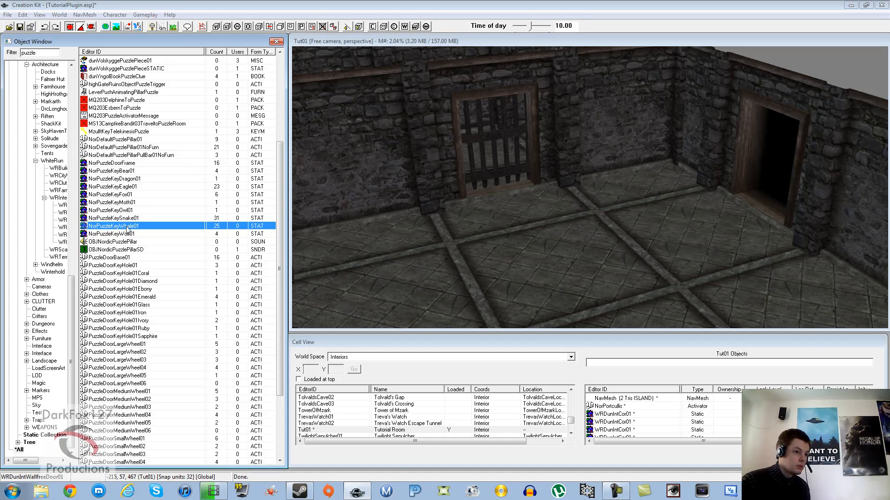
{"action": "scroll", "coordinate": [128, 229], "scroll_direction": "down", "scroll_amount": 4}
{"action": "left_click_drag", "start_coordinate": [131, 409], "coordinate": [557, 262]}
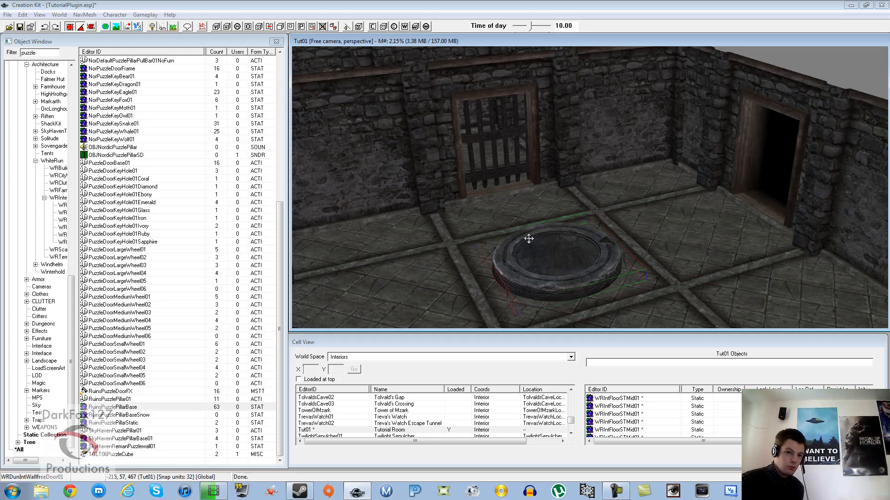
{"action": "left_click", "coordinate": [408, 232]}
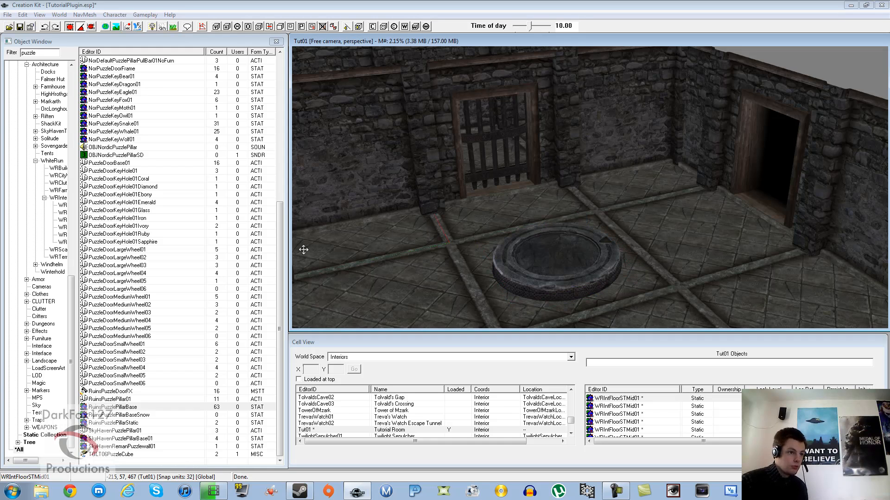
Place a NorDefaultPuzzlePillar01NoFurn activator at the centre of the round pillar base
{"action": "left_click", "coordinate": [165, 282]}
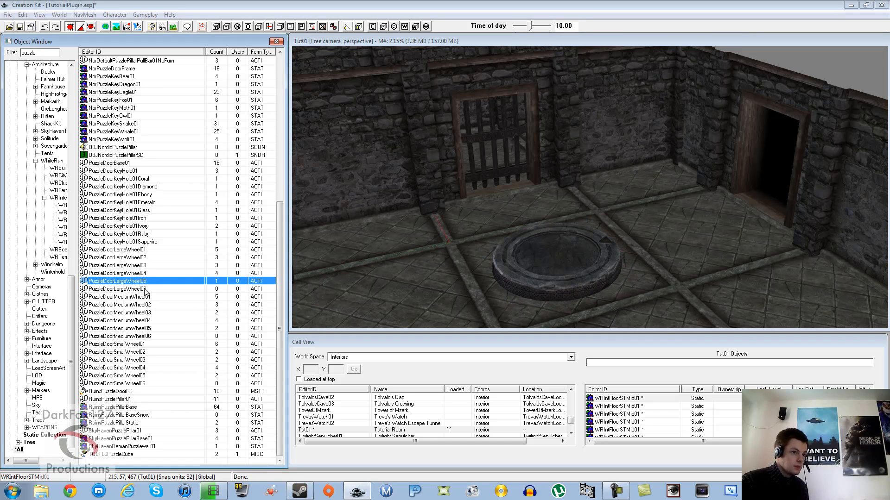
{"action": "scroll", "coordinate": [148, 283], "scroll_direction": "up", "scroll_amount": 4}
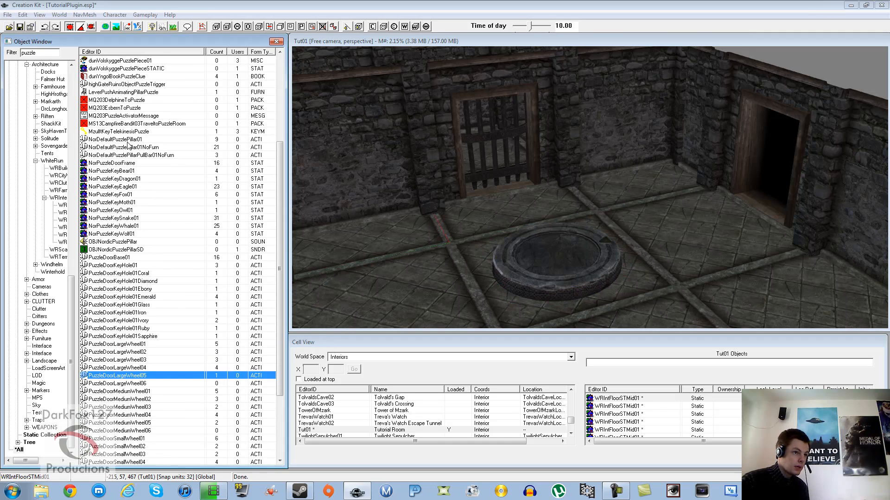
{"action": "left_click_drag", "start_coordinate": [129, 141], "coordinate": [169, 147]}
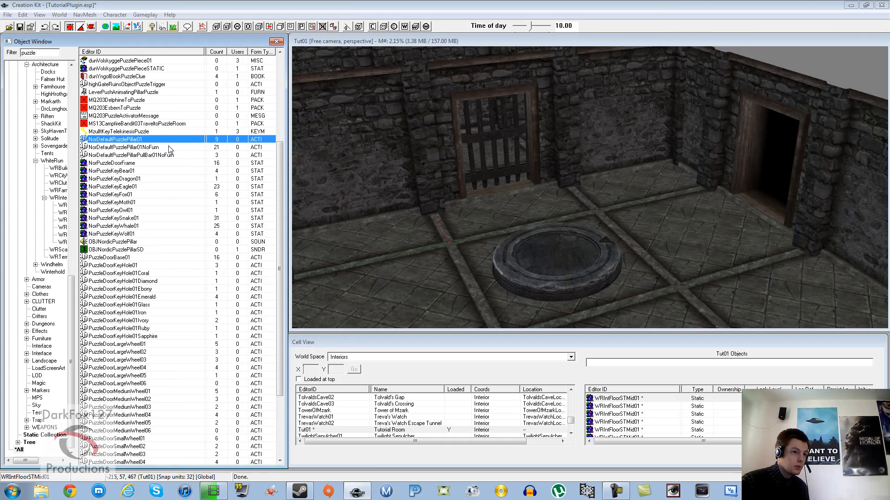
{"action": "left_click", "coordinate": [131, 148]}
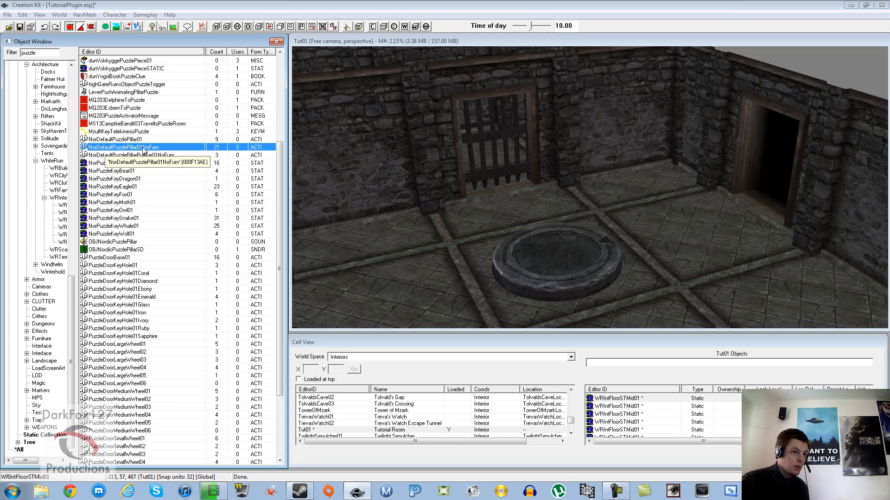
{"action": "left_click_drag", "start_coordinate": [152, 153], "coordinate": [566, 259]}
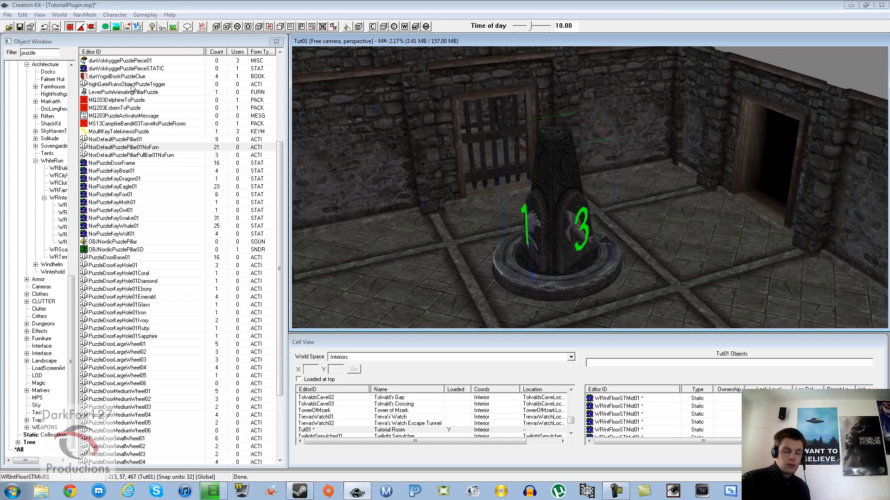
Place a NorPuzzleKeySnake01 static beside the pillar and adjust it to stand on the floor
{"action": "left_click", "coordinate": [122, 108]}
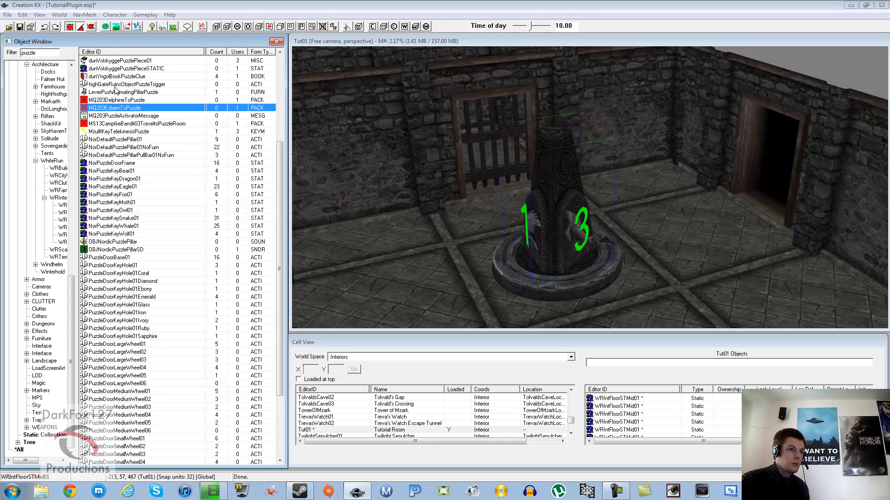
{"action": "left_click", "coordinate": [118, 77]}
{"action": "left_click", "coordinate": [127, 202]}
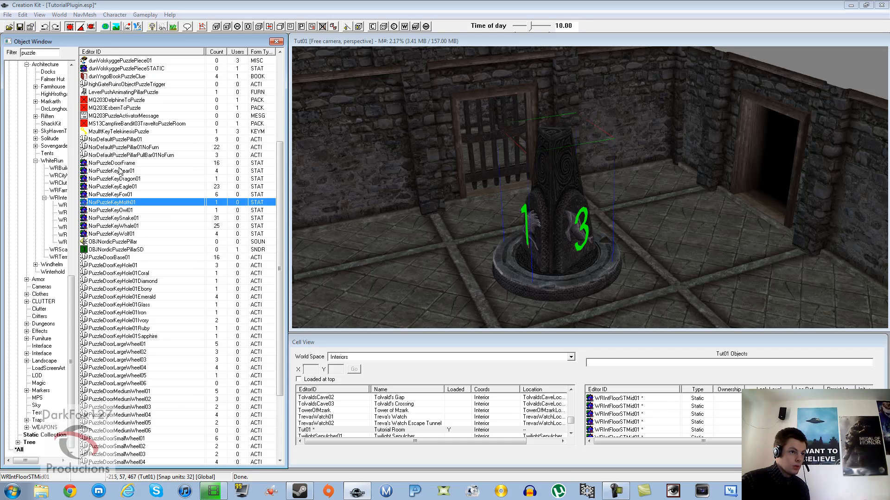
{"action": "left_click_drag", "start_coordinate": [459, 254], "coordinate": [458, 250]}
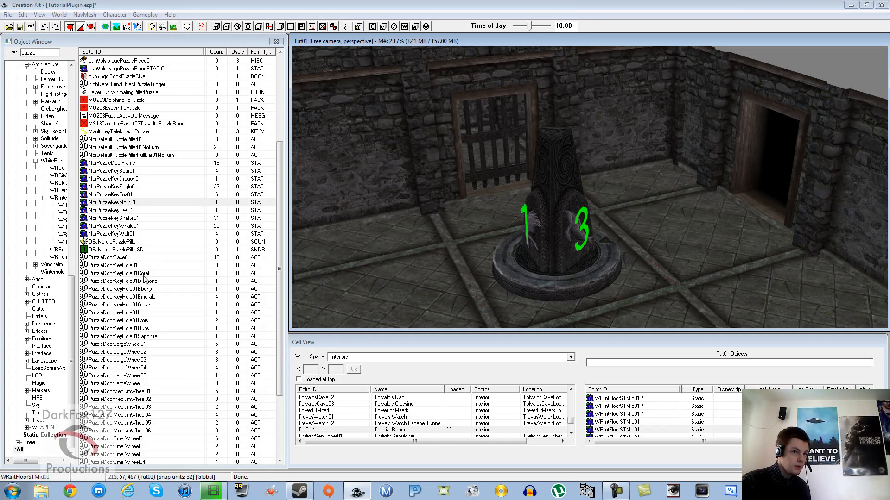
{"action": "left_click", "coordinate": [131, 289]}
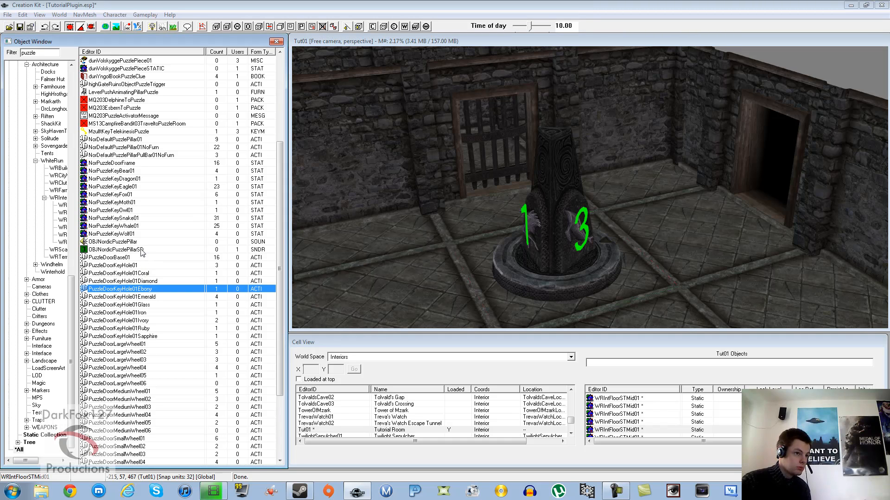
{"action": "left_click", "coordinate": [130, 234]}
{"action": "left_click_drag", "start_coordinate": [128, 218], "coordinate": [424, 223]}
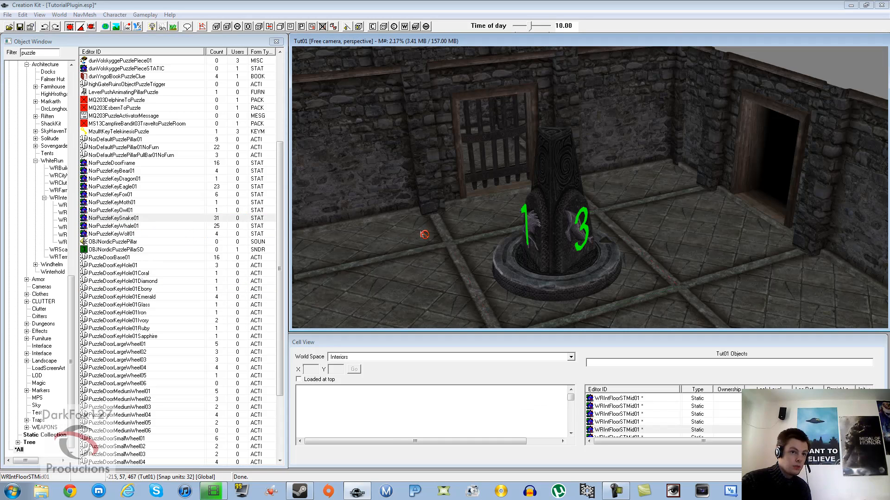
{"action": "right_click_drag", "start_coordinate": [423, 222], "coordinate": [416, 213]}
{"action": "left_click_drag", "start_coordinate": [401, 134], "coordinate": [399, 157]}
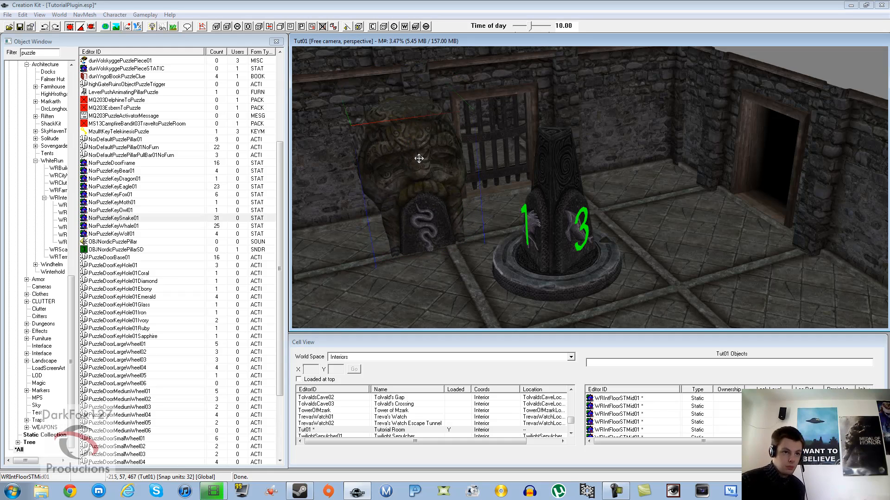
Move the snake key to the far wall and duplicate it twice, spacing the three keys along that wall
{"action": "left_click_drag", "start_coordinate": [416, 143], "coordinate": [461, 182]}
{"action": "mouse_move", "coordinate": [460, 183]}
{"action": "middle_mouse_down", "text": "shift"}
{"action": "mouse_move", "coordinate": [535, 189]}
{"action": "mouse_move", "coordinate": [463, 166]}
{"action": "middle_mouse_up", "text": "shift"}
{"action": "right_click_drag", "start_coordinate": [644, 260], "coordinate": [672, 260]}
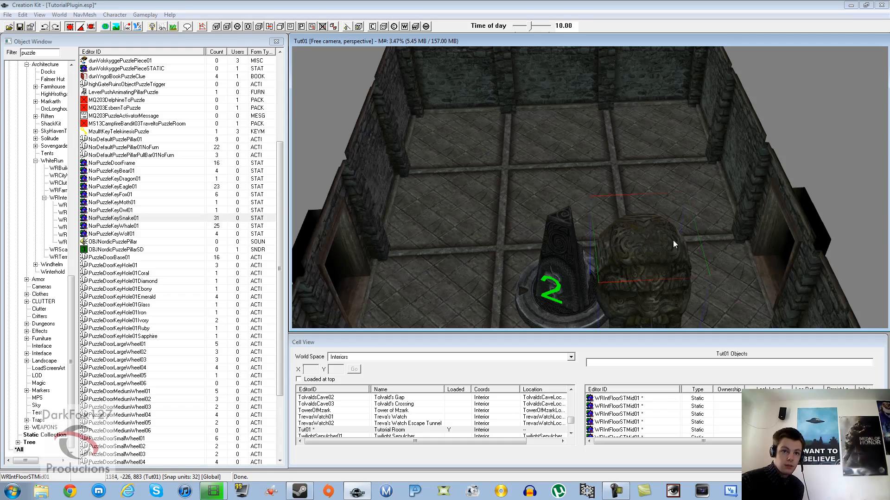
{"action": "left_click_drag", "start_coordinate": [673, 240], "coordinate": [442, 80]}
{"action": "key", "text": "ctrl+d"}
{"action": "key", "text": "ctrl+d"}
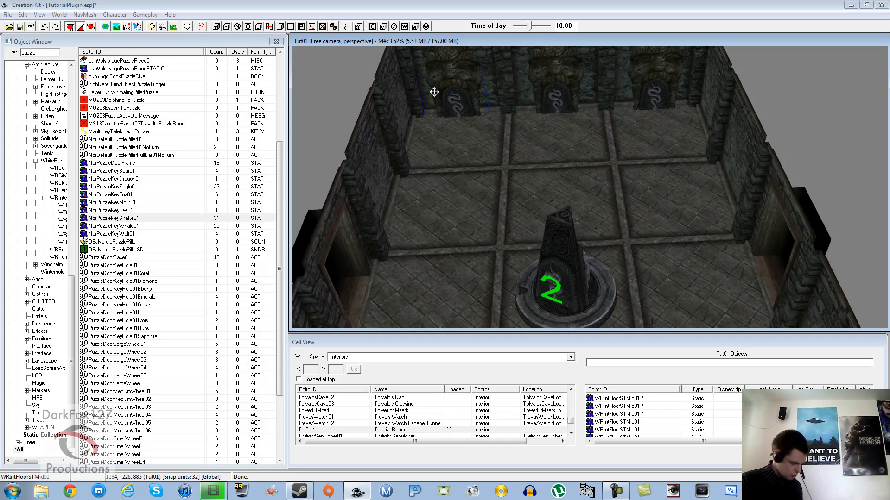
Replace the selected NorPuzzleKeySnake01 with NorPuzzleKeyWhale01, limiting the replacement to the selection and the same base object type
{"action": "key", "text": "ctrl+f"}
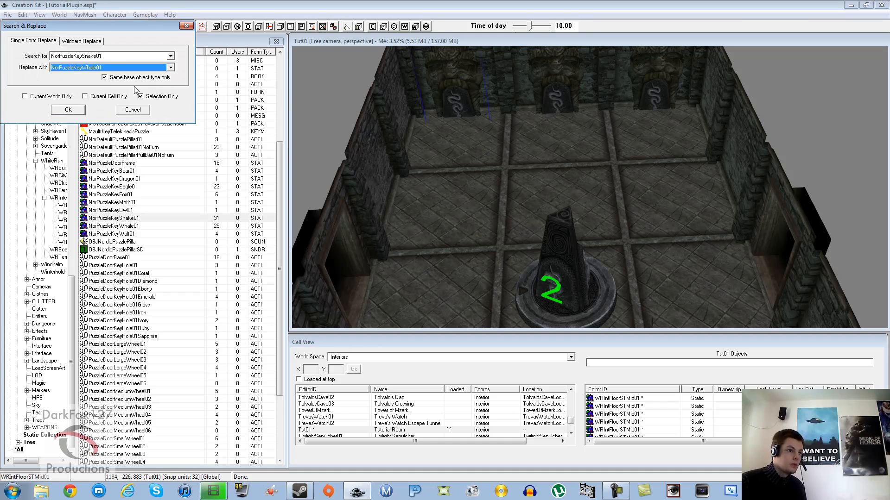
{"action": "left_click", "coordinate": [76, 112]}
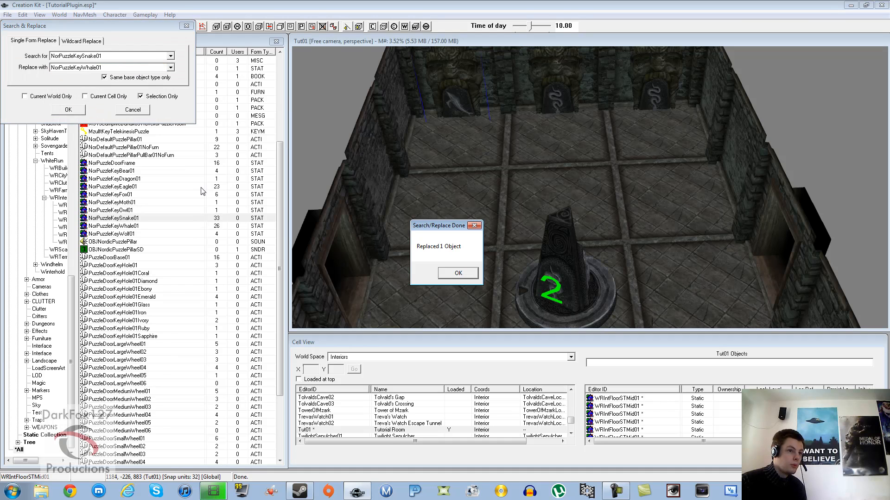
{"action": "left_click", "coordinate": [446, 276]}
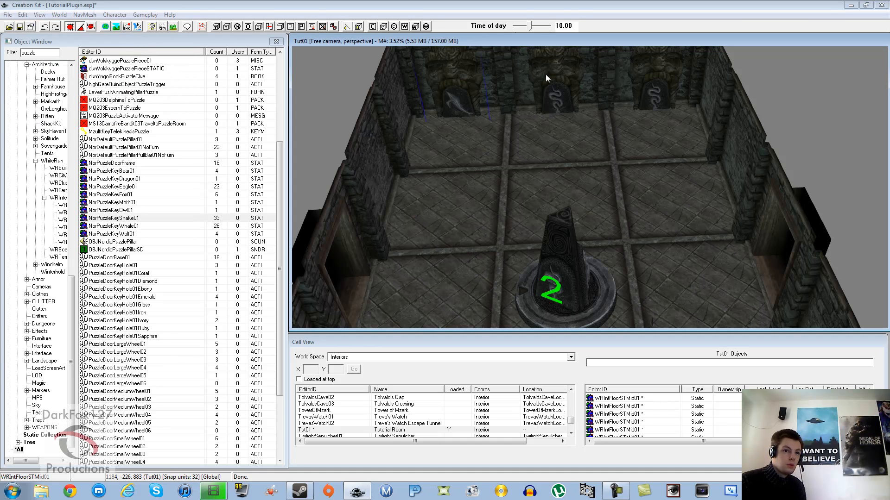
Move the puzzle pillar together with its round base in front of the whale key and rotate them so side 1 faces the room
{"action": "left_click", "coordinate": [545, 100]}
{"action": "middle_click_drag", "start_coordinate": [541, 106], "coordinate": [588, 197]}
{"action": "left_click", "coordinate": [588, 197]}
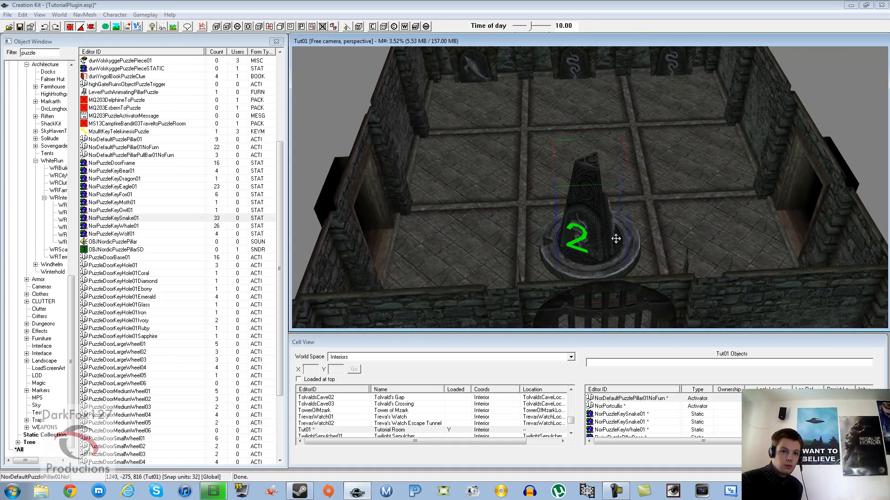
{"action": "left_click", "coordinate": [634, 247], "text": "ctrl"}
{"action": "left_click_drag", "start_coordinate": [623, 251], "coordinate": [527, 120]}
{"action": "middle_click_drag", "start_coordinate": [527, 120], "coordinate": [529, 159], "text": "shift"}
{"action": "left_click_drag", "start_coordinate": [496, 173], "coordinate": [481, 193]}
{"action": "right_click_drag", "start_coordinate": [478, 180], "coordinate": [474, 183]}
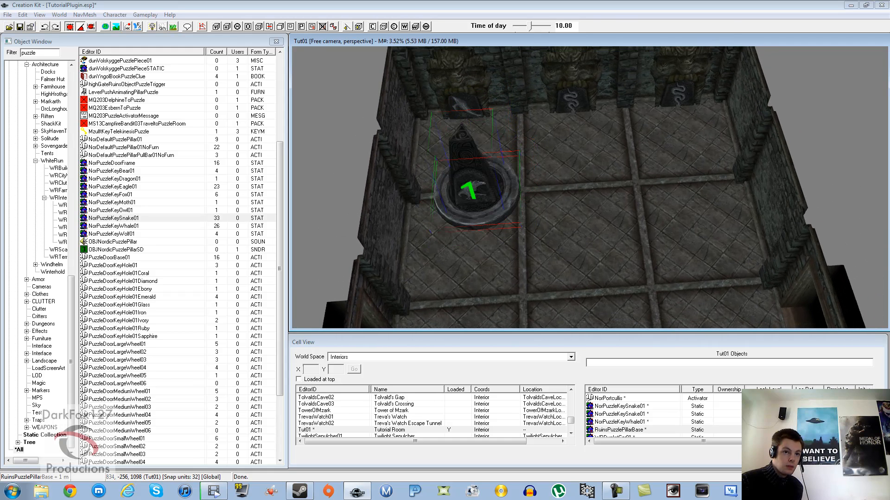
{"action": "scroll", "coordinate": [473, 186], "scroll_direction": "up", "scroll_amount": 6}
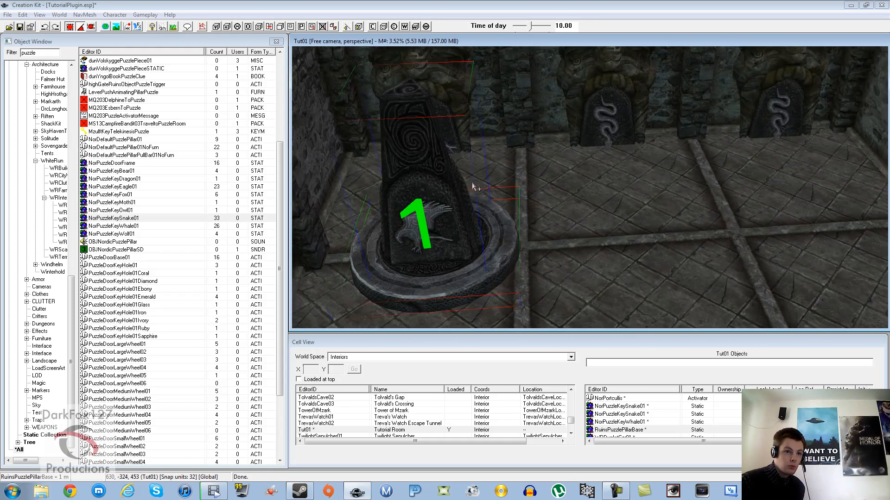
{"action": "scroll", "coordinate": [472, 185], "scroll_direction": "down", "scroll_amount": 4}
{"action": "scroll", "coordinate": [466, 174], "scroll_direction": "up", "scroll_amount": 2}
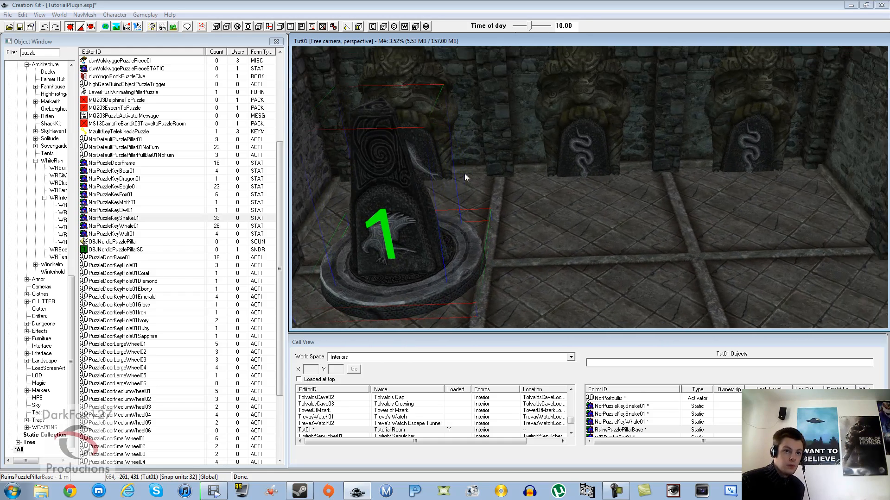
{"action": "scroll", "coordinate": [472, 176], "scroll_direction": "down", "scroll_amount": 2}
Duplicate the pillar and base twice, placing one copy in front of each of the two snake keys in an even row
{"action": "key", "text": "ctrl+d"}
{"action": "left_click_drag", "start_coordinate": [432, 205], "coordinate": [677, 203]}
{"action": "key", "text": "ctrl+d"}
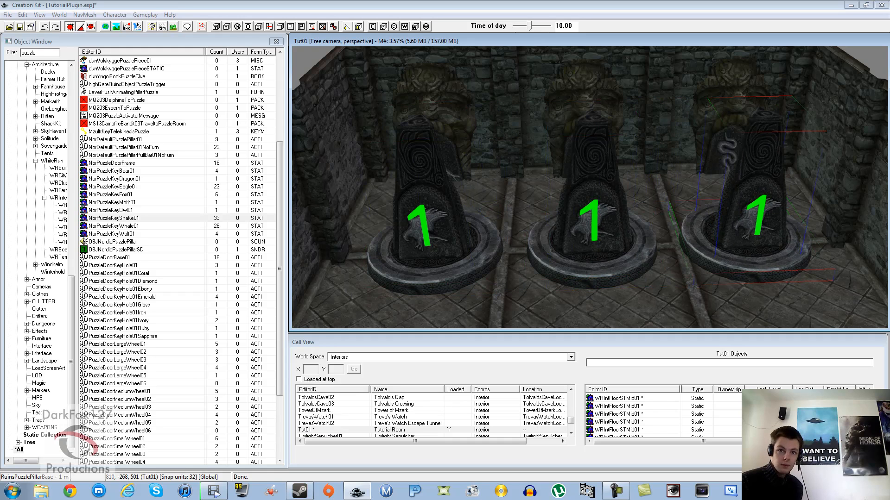
{"action": "scroll", "coordinate": [709, 198], "scroll_direction": "up", "scroll_amount": 2}
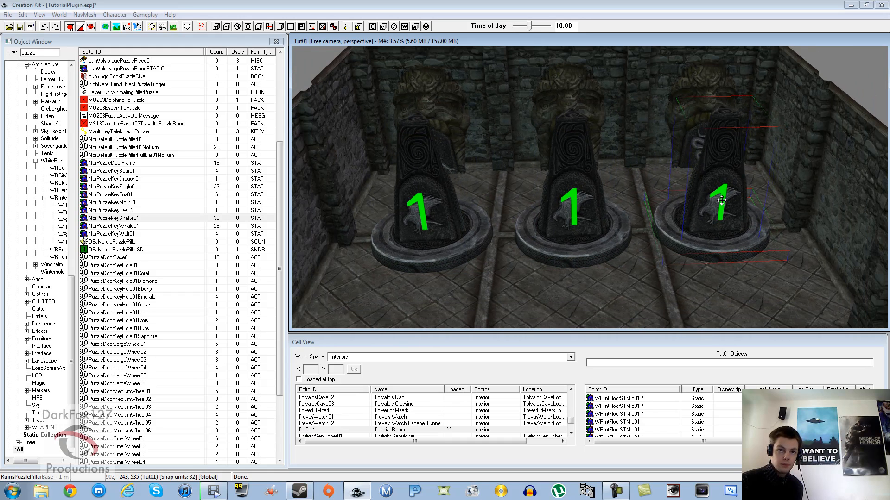
{"action": "middle_click_drag", "start_coordinate": [710, 198], "coordinate": [661, 197]}
{"action": "right_click_drag", "start_coordinate": [661, 197], "coordinate": [681, 197]}
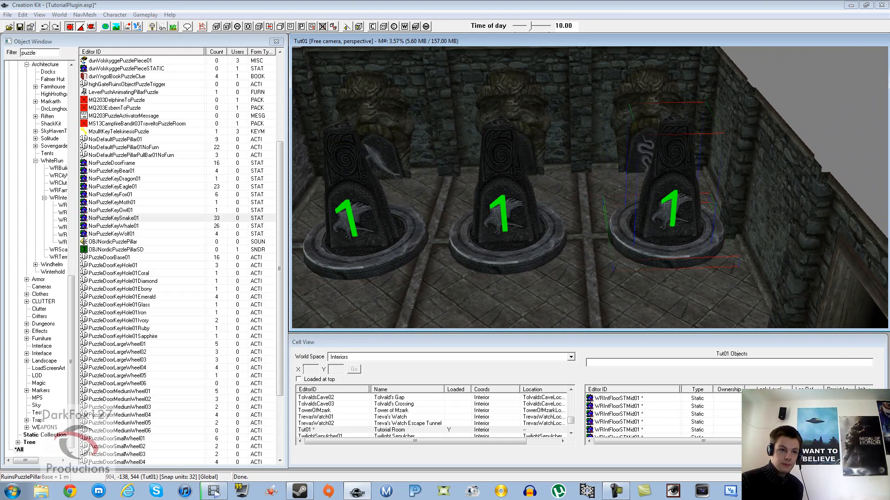
{"action": "mouse_move", "coordinate": [644, 197]}
{"action": "middle_mouse_down"}
{"action": "mouse_move", "coordinate": [661, 195]}
{"action": "mouse_move", "coordinate": [648, 200]}
{"action": "middle_mouse_up"}
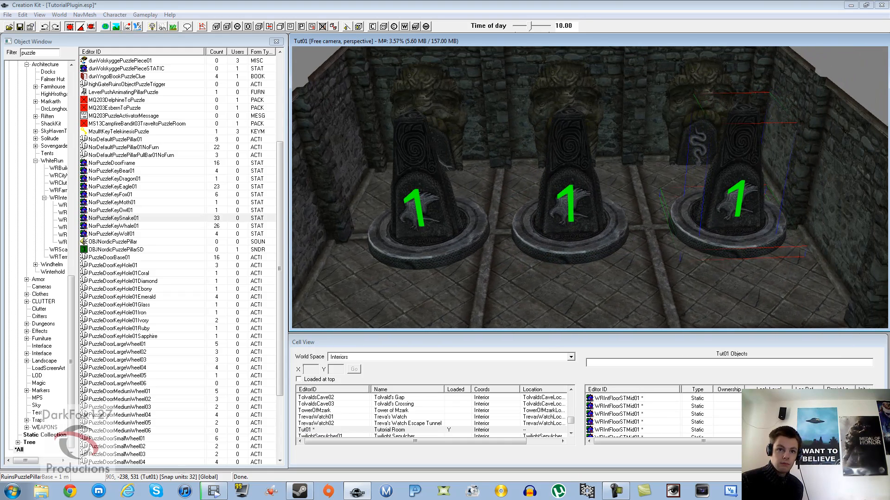
{"action": "left_click_drag", "start_coordinate": [729, 216], "coordinate": [708, 217]}
{"action": "key", "text": "d"}
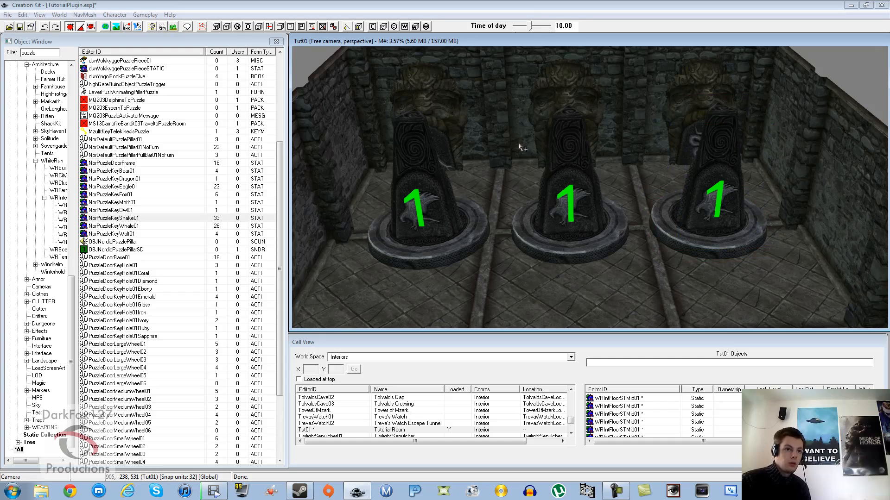
Filter the objects by "xmark" and place an XMarker static on the floor in front of the portcullis
{"action": "scroll", "coordinate": [520, 145], "scroll_direction": "down", "scroll_amount": 3}
{"action": "left_click", "coordinate": [585, 204]}
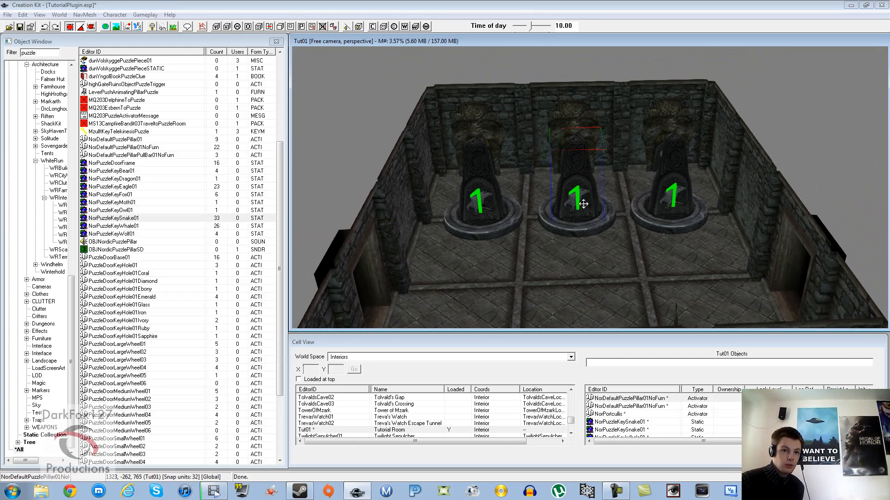
{"action": "middle_click_drag", "start_coordinate": [582, 204], "coordinate": [490, 220], "text": "shift"}
{"action": "scroll", "coordinate": [562, 191], "scroll_direction": "up", "scroll_amount": 2}
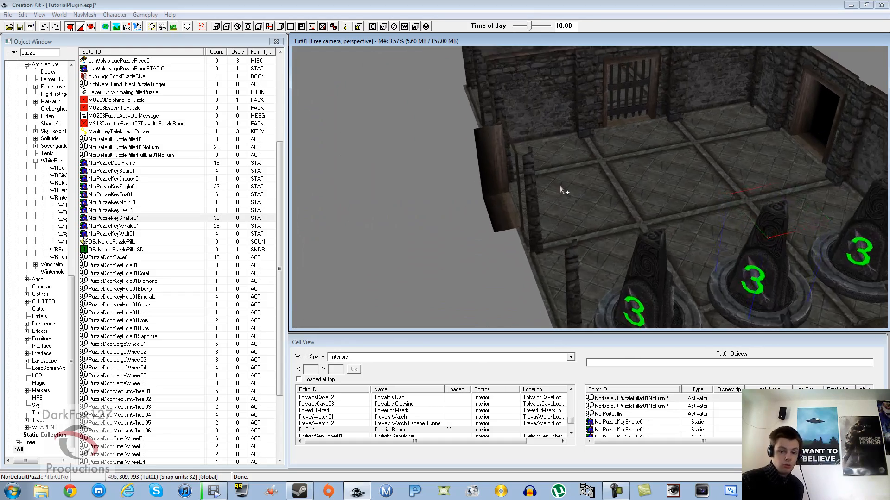
{"action": "middle_click_drag", "start_coordinate": [562, 191], "coordinate": [547, 201]}
{"action": "scroll", "coordinate": [546, 200], "scroll_direction": "up", "scroll_amount": 3}
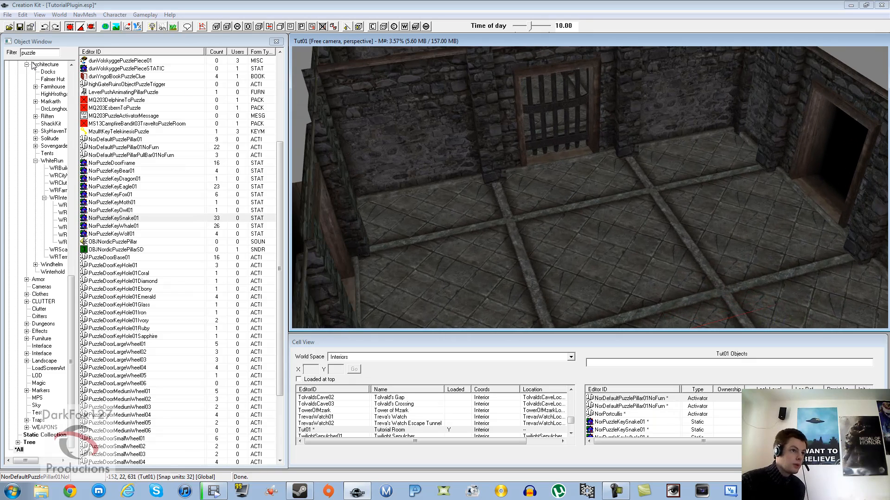
{"action": "left_click_drag", "start_coordinate": [38, 53], "coordinate": [1, 67]}
{"action": "type", "text": "xm"}
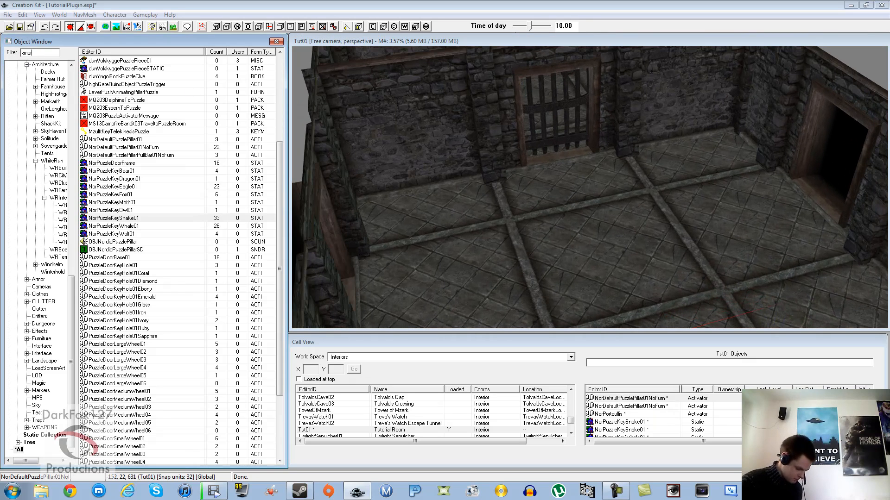
{"action": "type", "text": "ar"}
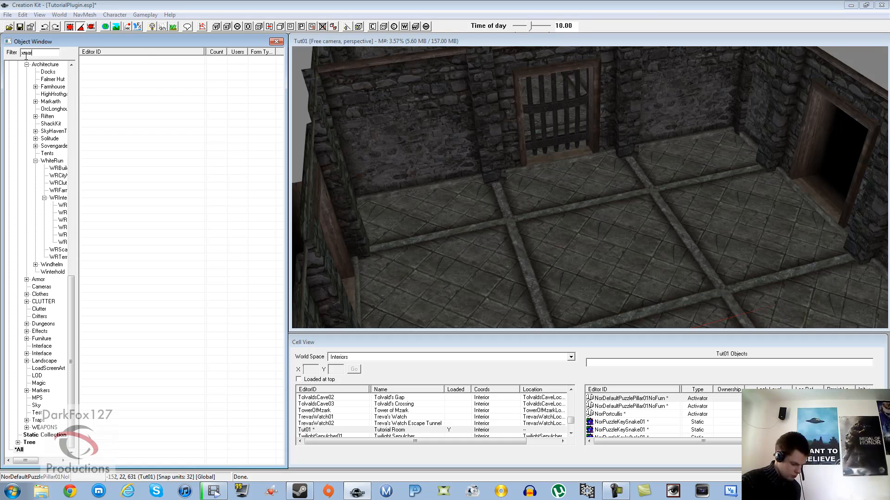
{"action": "type", "text": "k"}
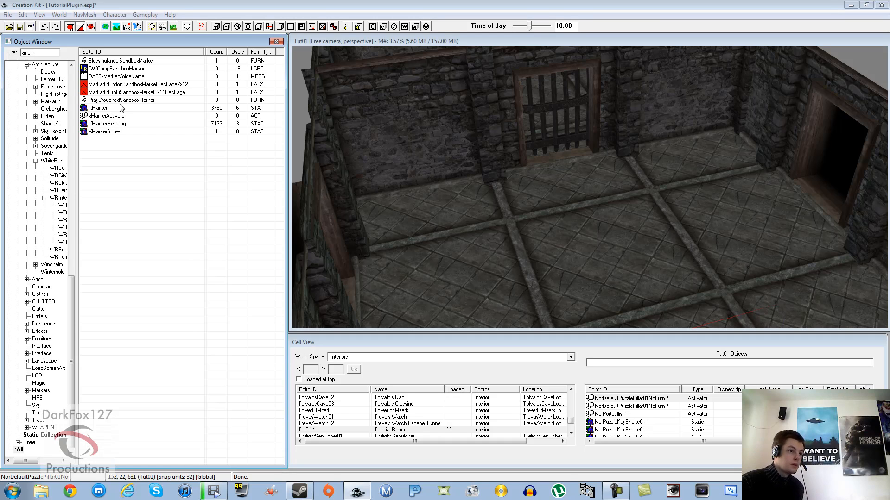
{"action": "left_click", "coordinate": [112, 123]}
{"action": "mouse_move", "coordinate": [108, 108]}
{"action": "left_mouse_down"}
{"action": "mouse_move", "coordinate": [96, 111]}
{"action": "mouse_move", "coordinate": [601, 230]}
{"action": "mouse_move", "coordinate": [573, 194]}
{"action": "mouse_move", "coordinate": [579, 199]}
{"action": "left_mouse_up"}
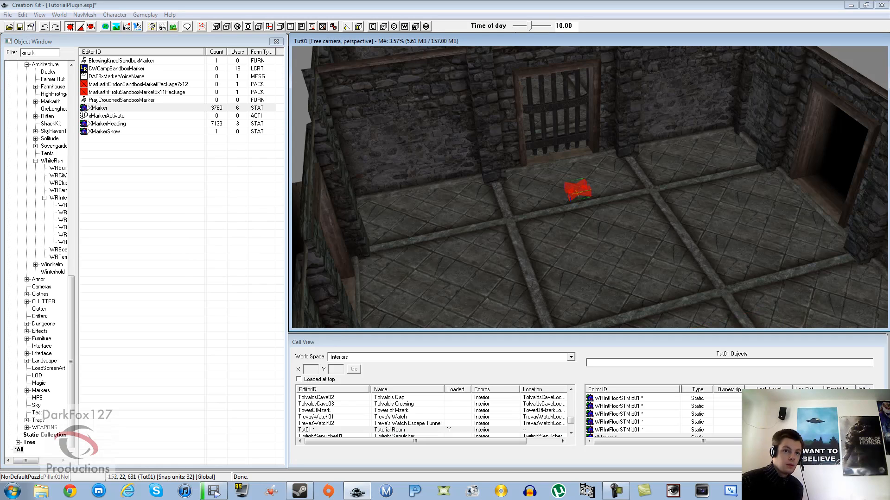
Filter the objects by "lever" and place a defaultPuzzleLever01NoFurn activator on the floor near the XMarker
{"action": "left_click", "coordinate": [51, 52]}
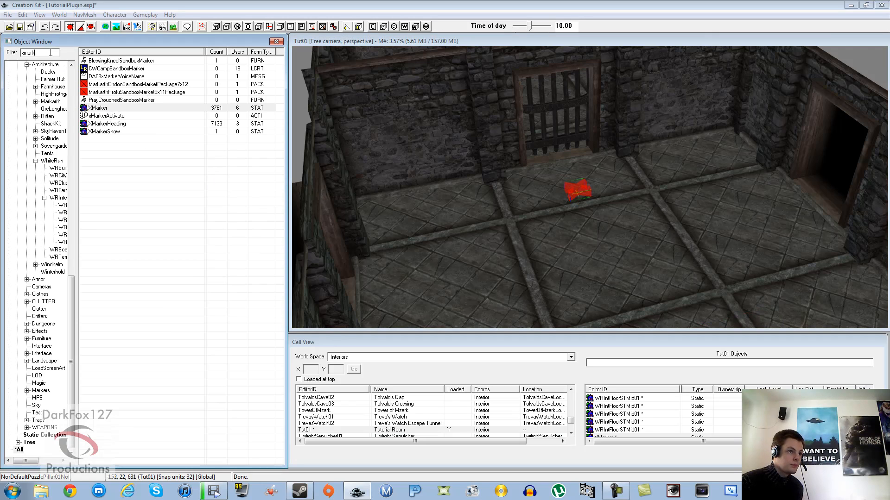
{"action": "type", "text": "lever"}
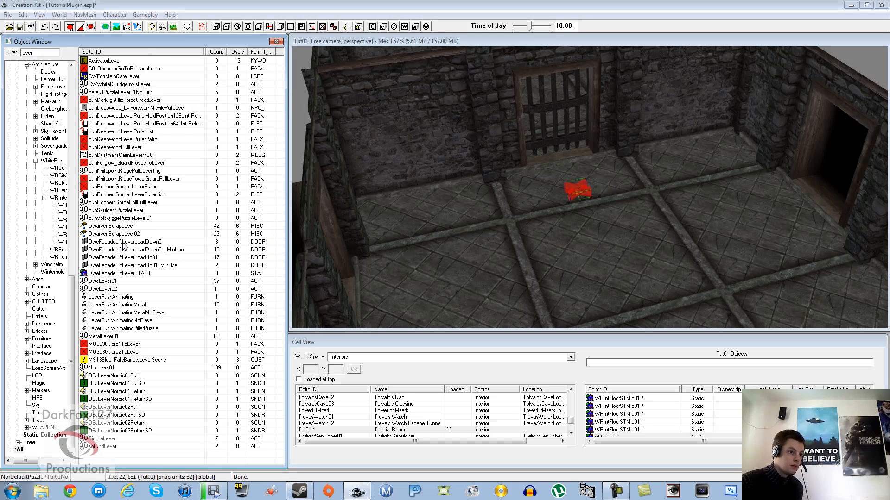
{"action": "left_click", "coordinate": [123, 243]}
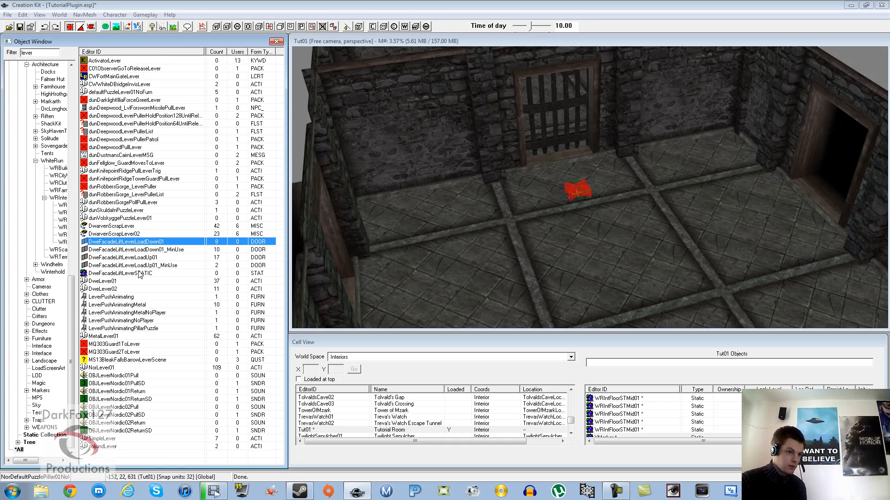
{"action": "left_click", "coordinate": [110, 447]}
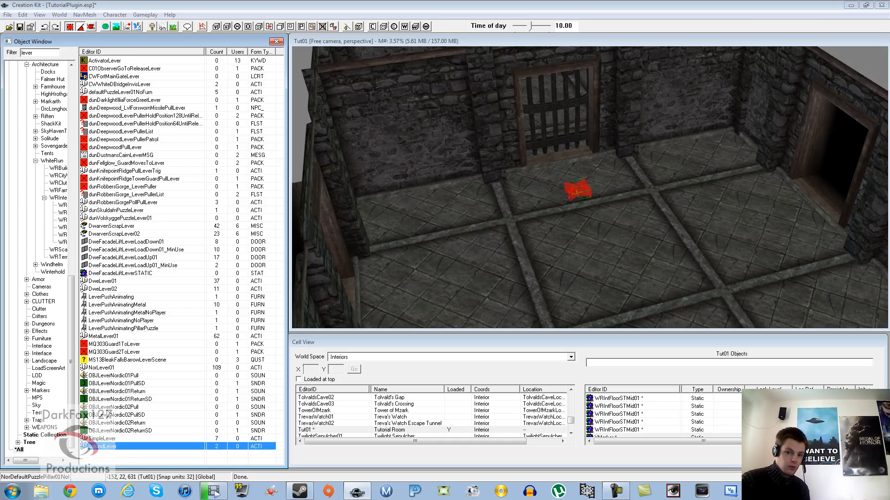
{"action": "left_click", "coordinate": [122, 353]}
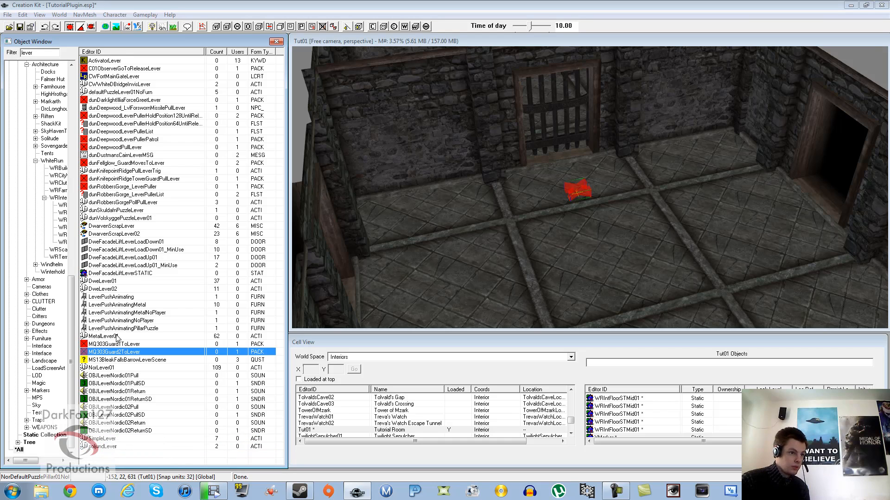
{"action": "left_click", "coordinate": [97, 368]}
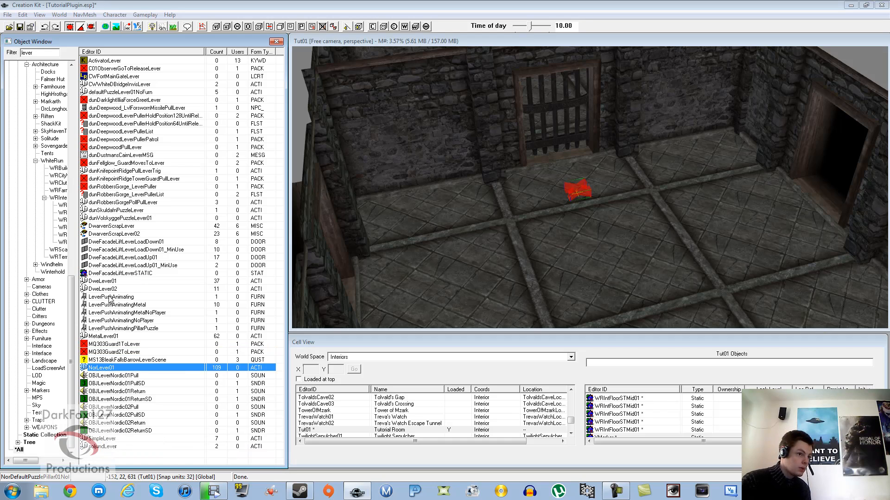
{"action": "left_click", "coordinate": [115, 131]}
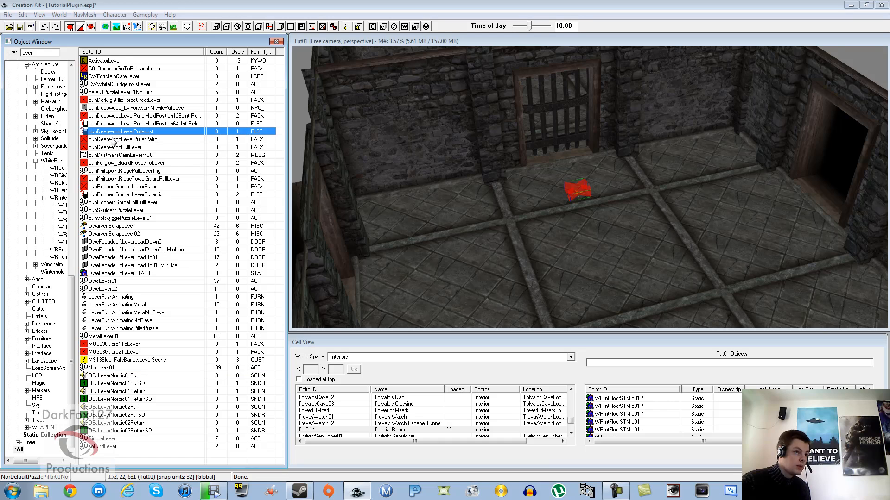
{"action": "left_click_drag", "start_coordinate": [124, 93], "coordinate": [620, 268]}
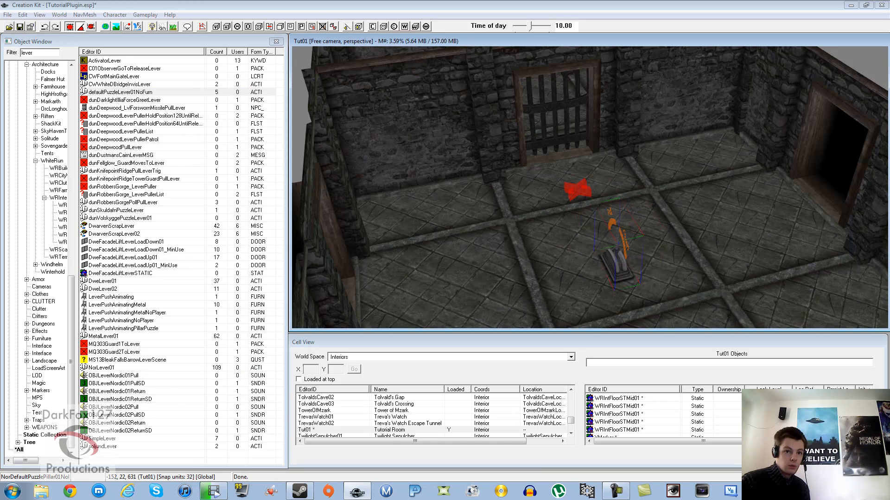
{"action": "middle_click_drag", "start_coordinate": [602, 263], "coordinate": [577, 252]}
{"action": "scroll", "coordinate": [576, 254], "scroll_direction": "up", "scroll_amount": 2}
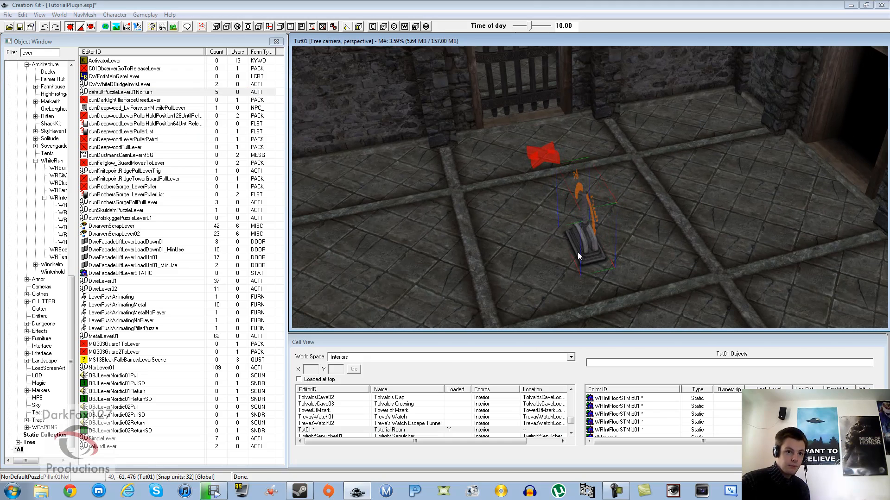
Add the XMarker as the portcullis's activate parent with a delay of 0 and enable Parent Activate Only
{"action": "left_click", "coordinate": [530, 192]}
{"action": "scroll", "coordinate": [527, 190], "scroll_direction": "down", "scroll_amount": 1}
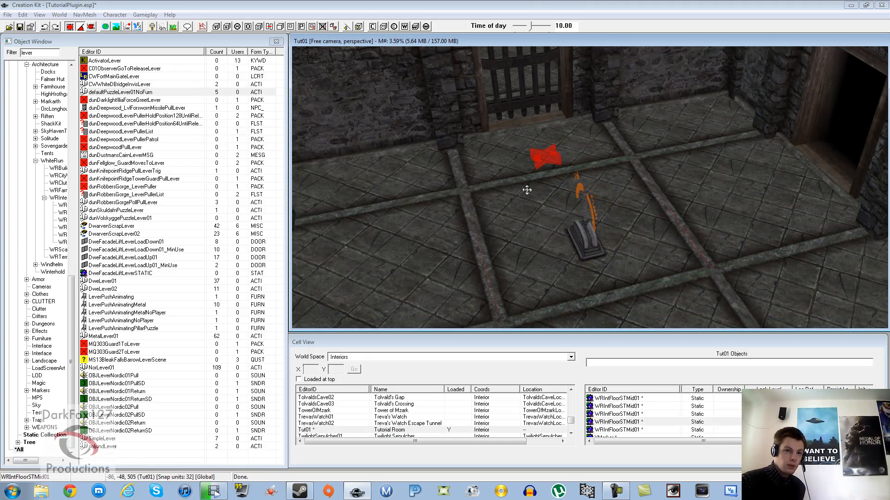
{"action": "middle_click_drag", "start_coordinate": [527, 190], "coordinate": [537, 206], "text": "shift"}
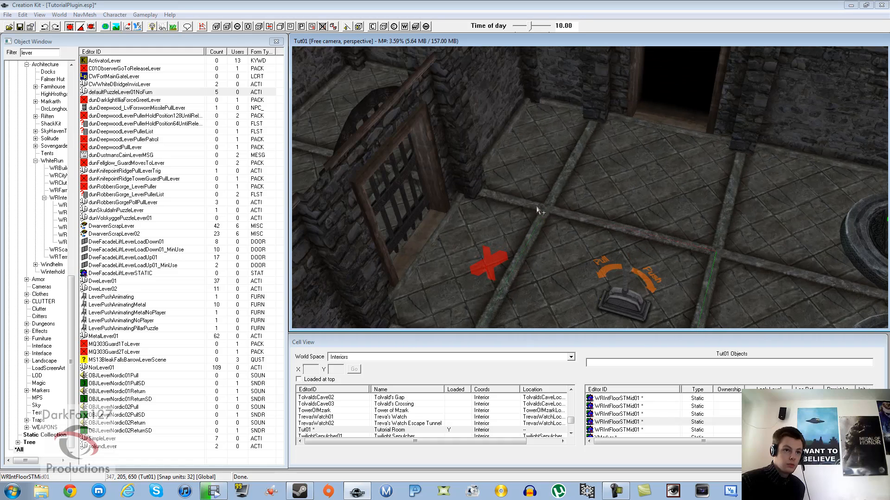
{"action": "double_click", "coordinate": [399, 179]}
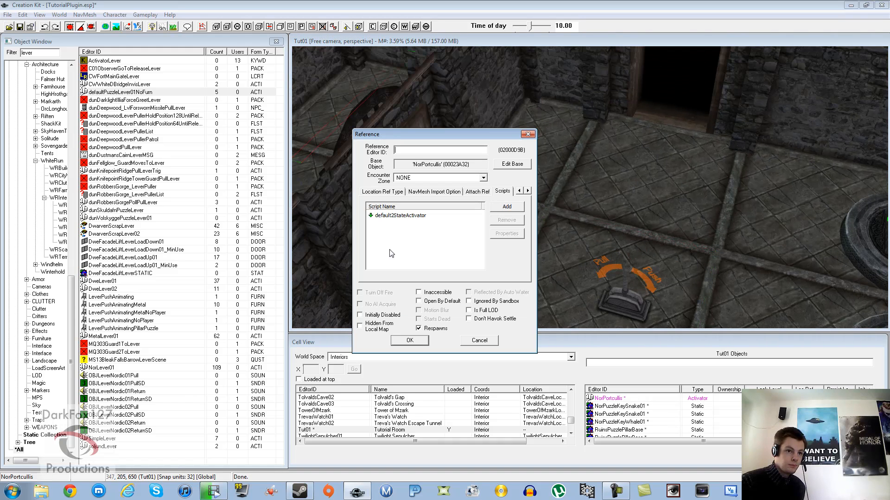
{"action": "left_click", "coordinate": [519, 191]}
{"action": "left_click", "coordinate": [519, 191]}
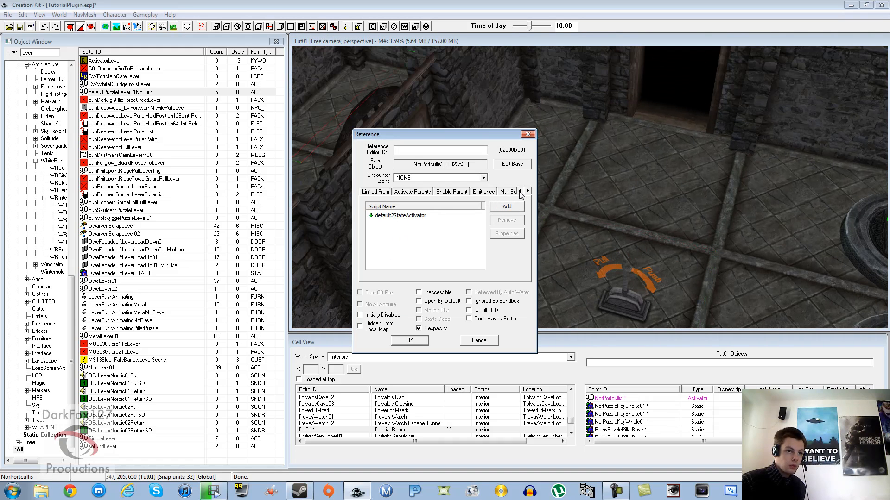
{"action": "left_click", "coordinate": [519, 191]}
{"action": "left_click", "coordinate": [473, 192]}
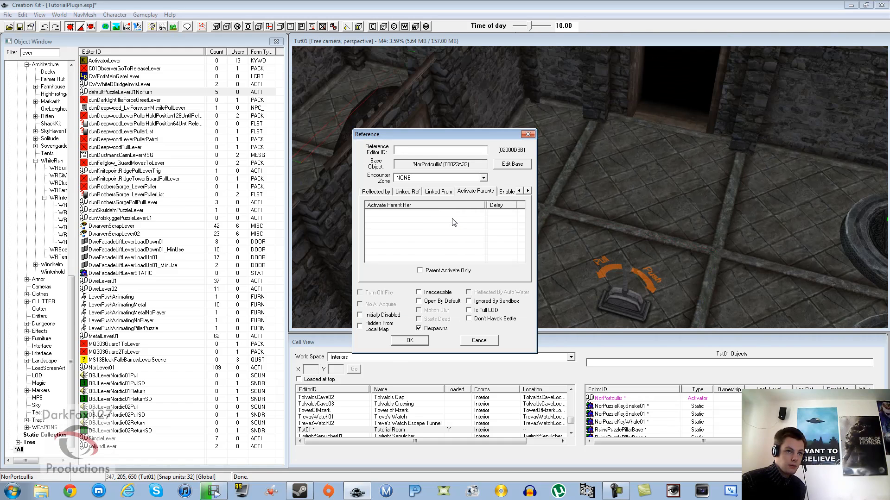
{"action": "double_click", "coordinate": [452, 219]}
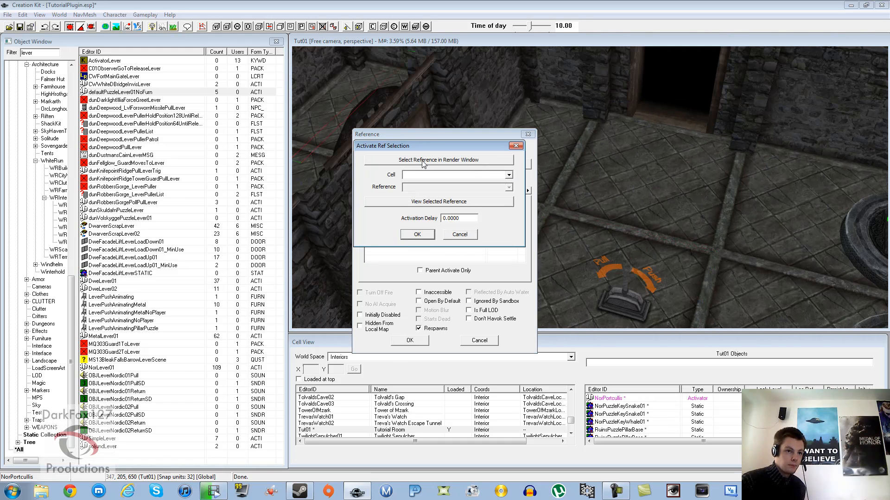
{"action": "left_click", "coordinate": [421, 160]}
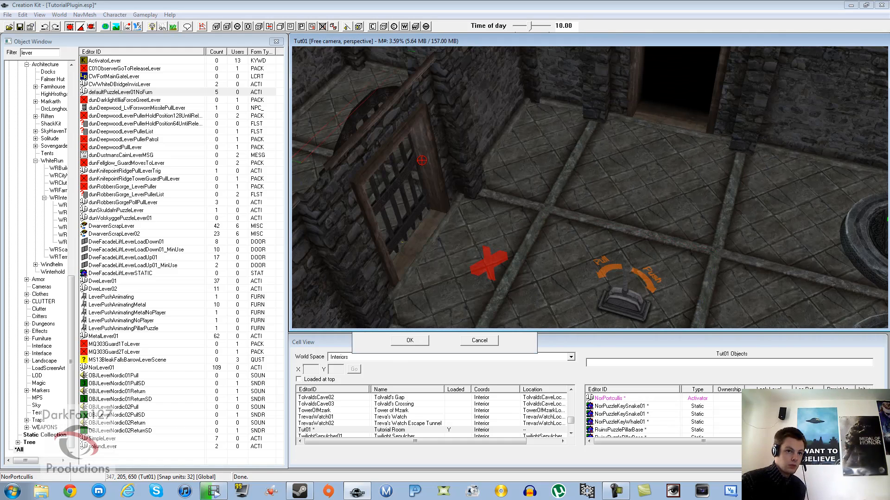
{"action": "double_click", "coordinate": [488, 262]}
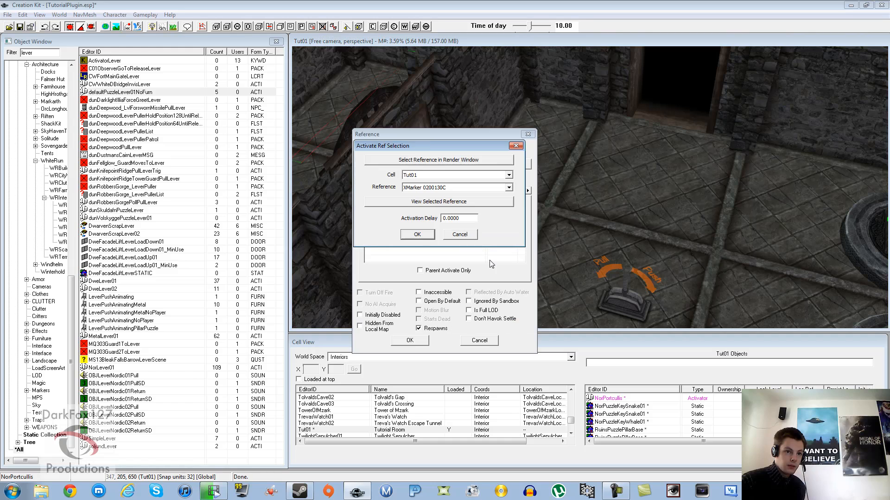
{"action": "left_click", "coordinate": [416, 234]}
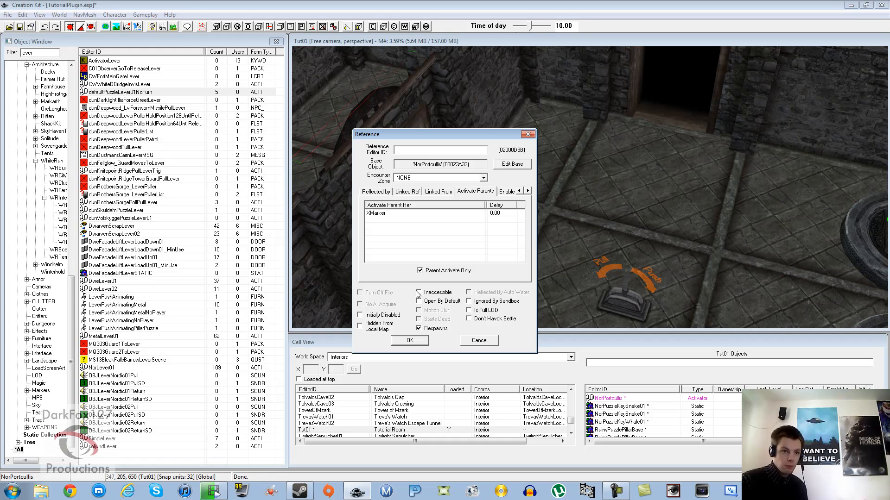
{"action": "left_click", "coordinate": [410, 341]}
{"action": "scroll", "coordinate": [454, 260], "scroll_direction": "down", "scroll_amount": 3}
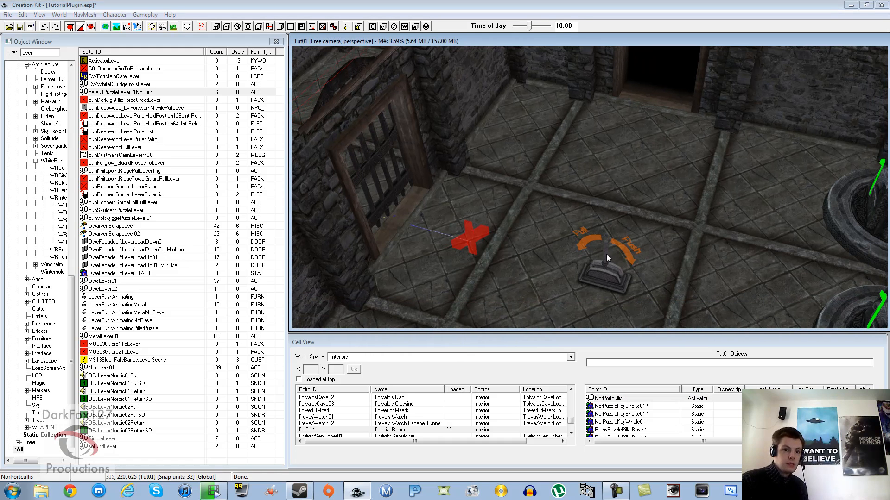
Open the reference of the pillar facing the whale key and bring up its attached scripts
{"action": "middle_click_drag", "start_coordinate": [597, 262], "coordinate": [520, 215]}
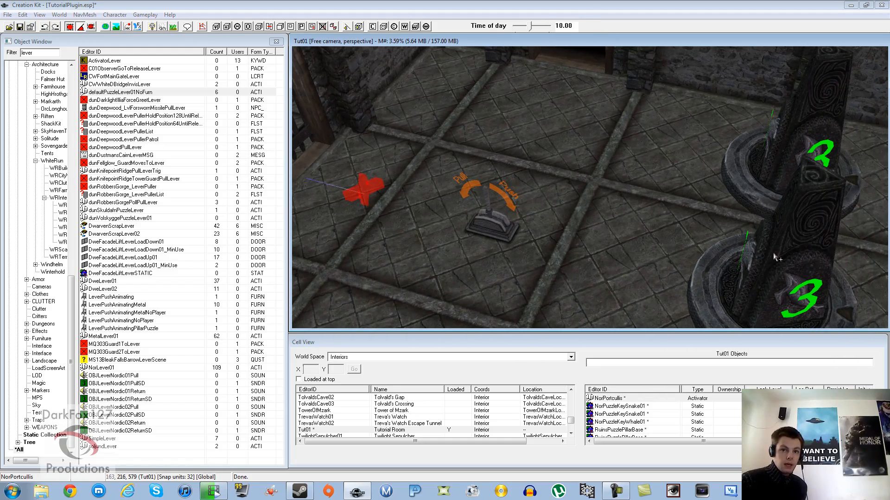
{"action": "middle_click_drag", "start_coordinate": [668, 235], "coordinate": [646, 207], "text": "shift"}
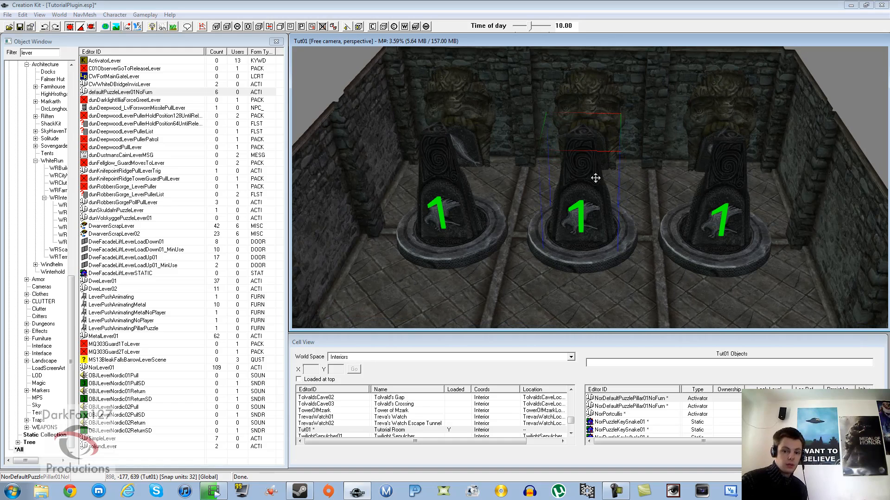
{"action": "double_click", "coordinate": [469, 215]}
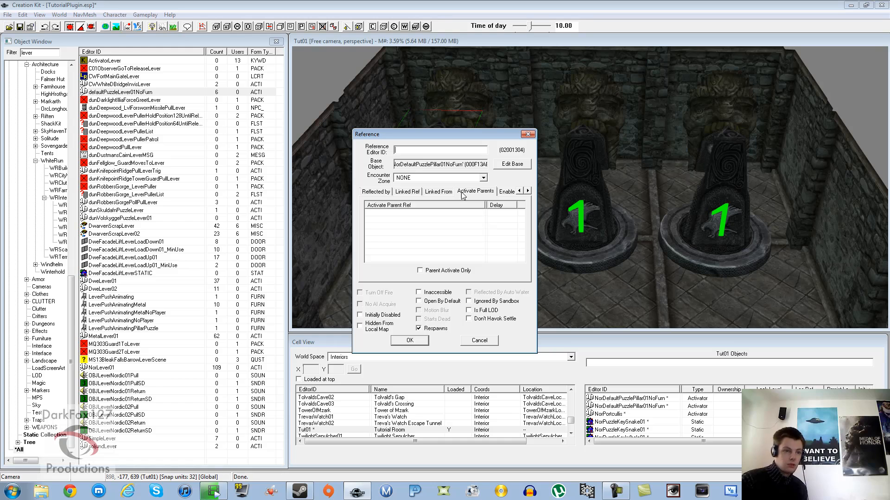
{"action": "left_click", "coordinate": [528, 191]}
{"action": "left_click", "coordinate": [528, 191]}
{"action": "left_click", "coordinate": [528, 191]}
{"action": "left_click", "coordinate": [528, 191]}
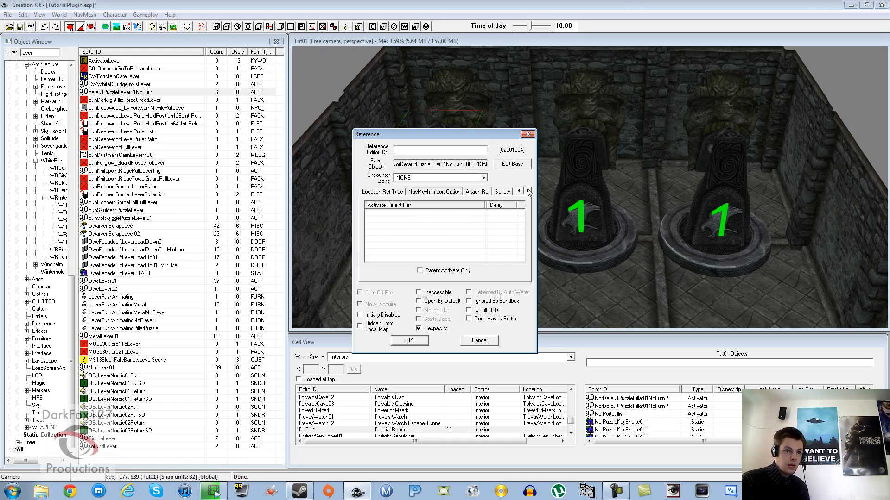
{"action": "left_click", "coordinate": [505, 192]}
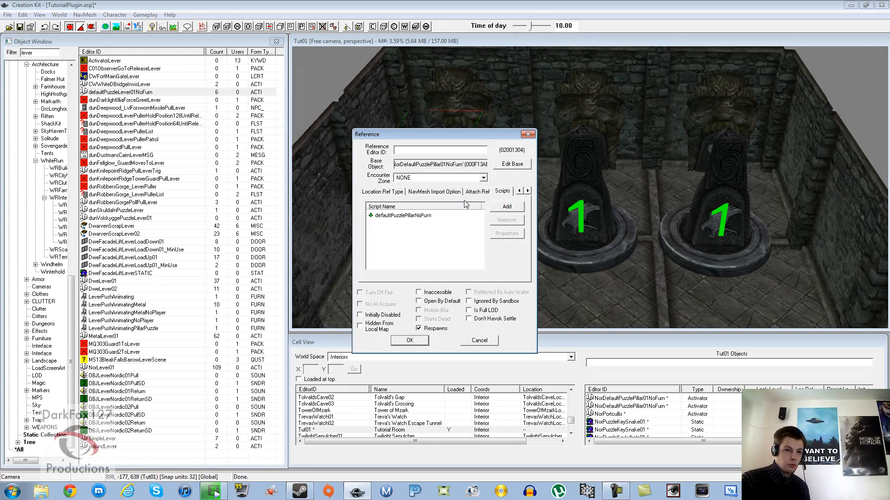
{"action": "left_click", "coordinate": [139, 328]}
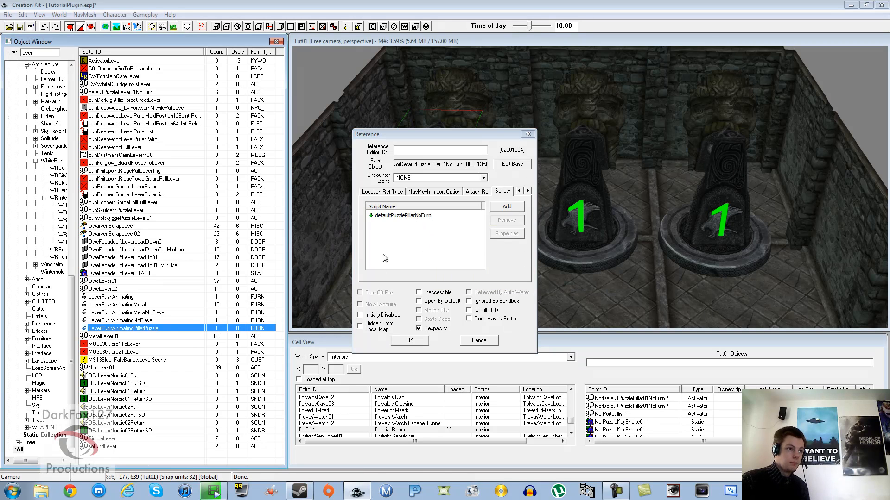
{"action": "left_click", "coordinate": [416, 223]}
{"action": "left_click", "coordinate": [414, 216]}
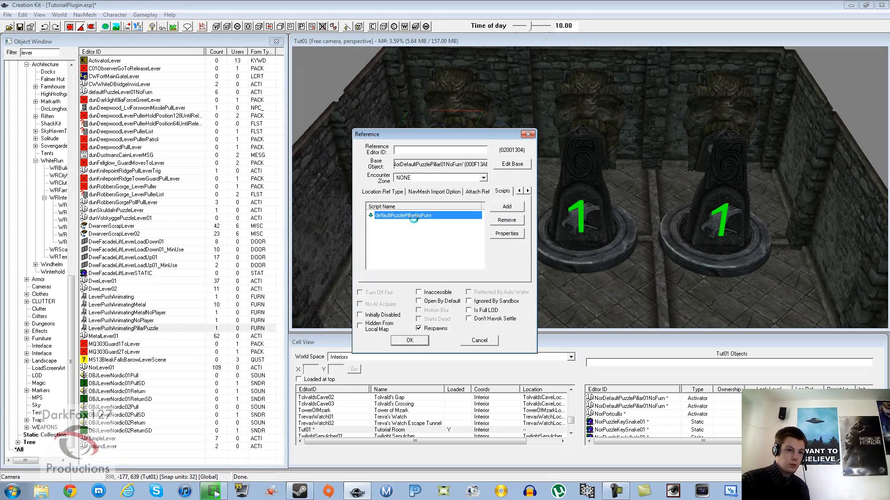
{"action": "double_click", "coordinate": [414, 216]}
{"action": "left_click_drag", "start_coordinate": [166, 161], "coordinate": [280, 192]}
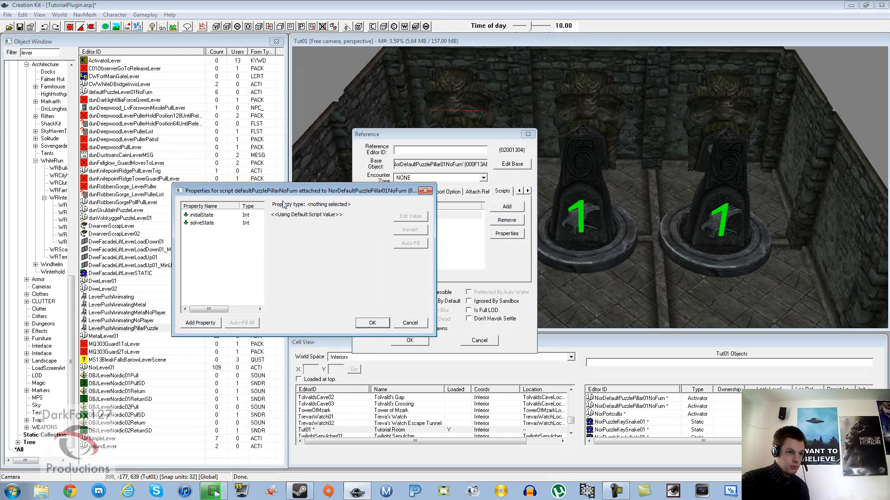
{"action": "left_click", "coordinate": [207, 216]}
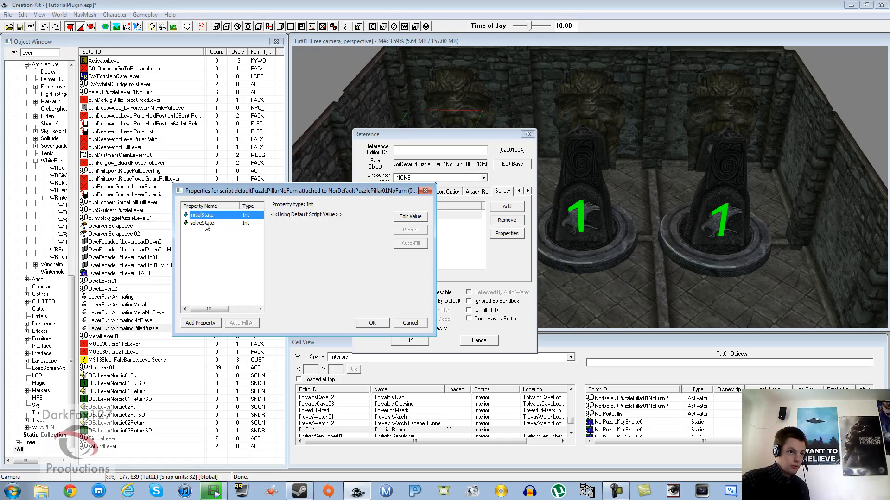
{"action": "left_click", "coordinate": [205, 224]}
{"action": "left_click", "coordinate": [208, 216]}
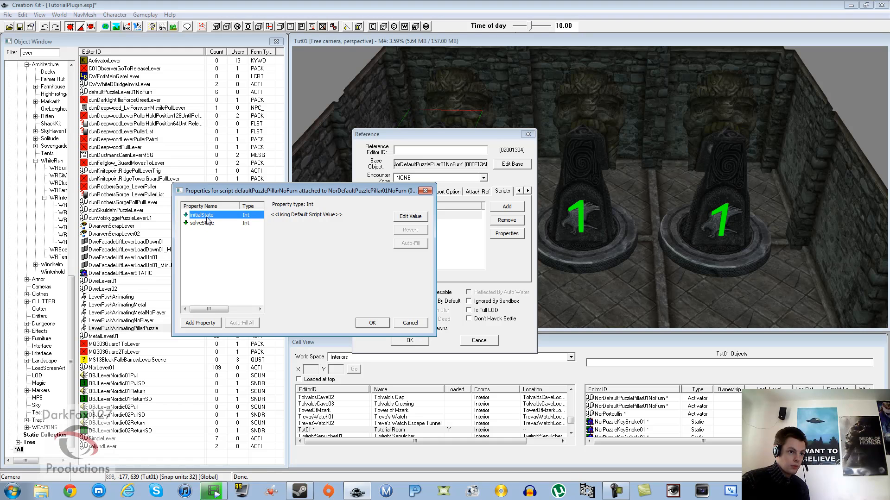
{"action": "left_click", "coordinate": [407, 218]}
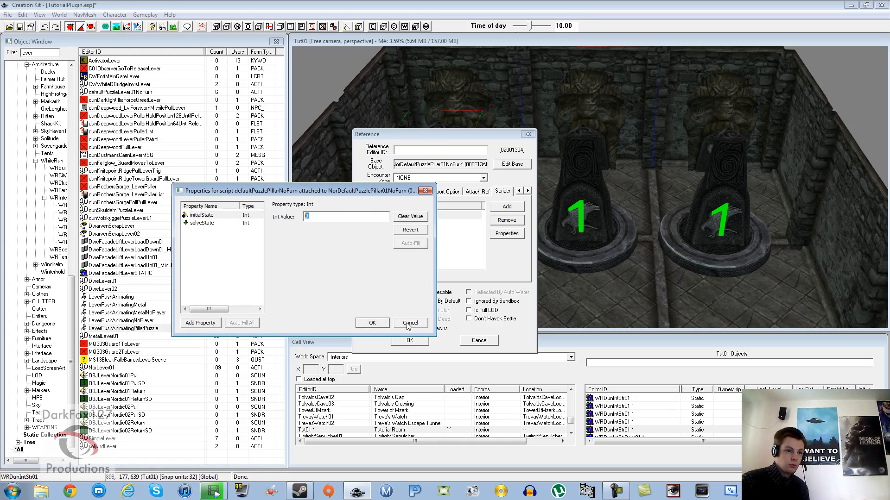
{"action": "left_click", "coordinate": [372, 323]}
Set initialState to 1 in the defaultPuzzlePillarNoFurn script properties of the pillar facing the whale key
{"action": "left_click_drag", "start_coordinate": [461, 135], "coordinate": [721, 137]}
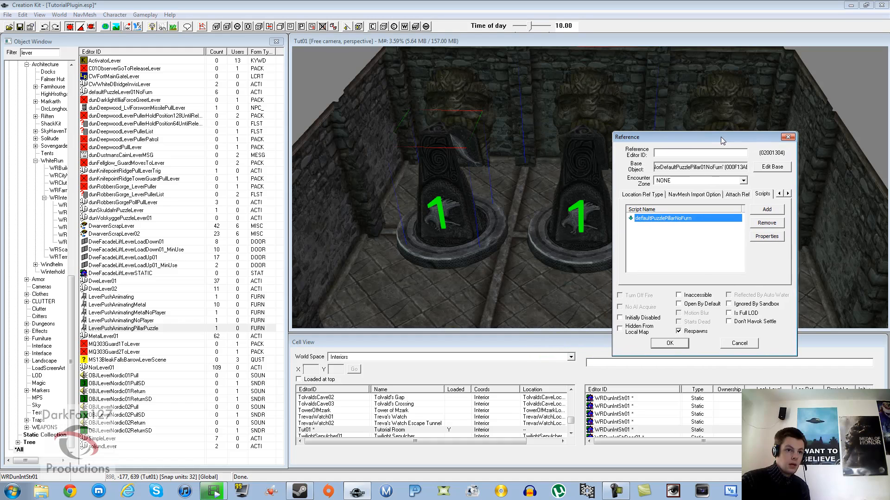
{"action": "left_click", "coordinate": [486, 177]}
{"action": "scroll", "coordinate": [491, 205], "scroll_direction": "up", "scroll_amount": 1}
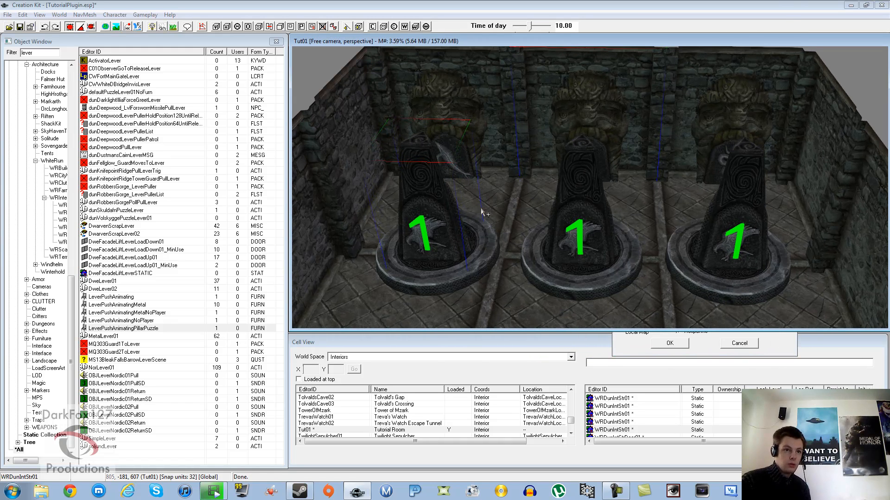
{"action": "left_click", "coordinate": [448, 220]}
{"action": "middle_click_drag", "start_coordinate": [457, 223], "coordinate": [611, 166], "text": "shift"}
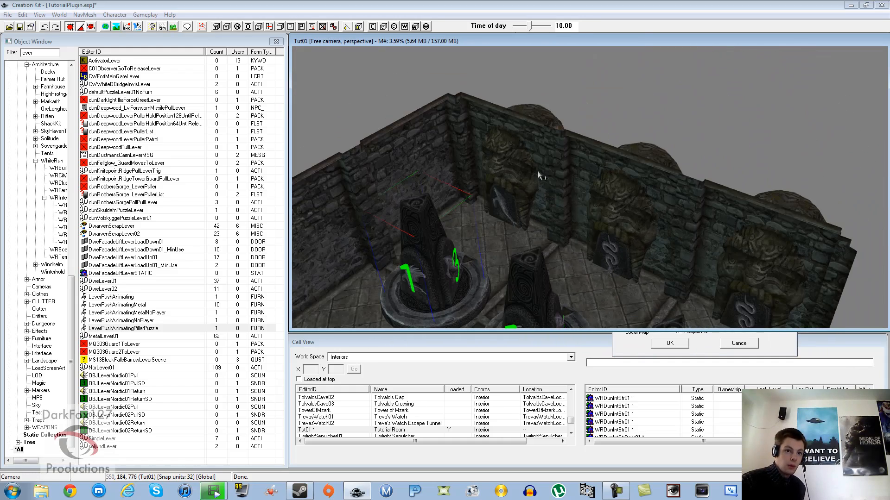
{"action": "middle_click_drag", "start_coordinate": [537, 171], "coordinate": [424, 180], "text": "shift"}
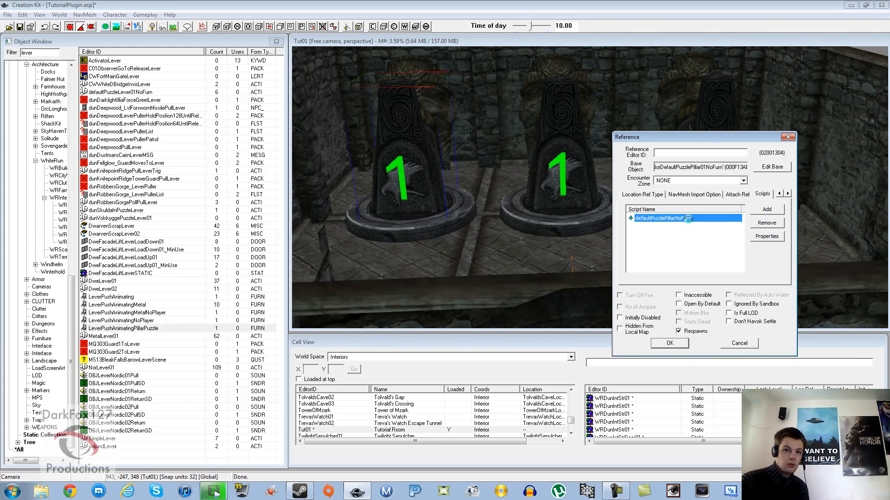
{"action": "double_click", "coordinate": [685, 218]}
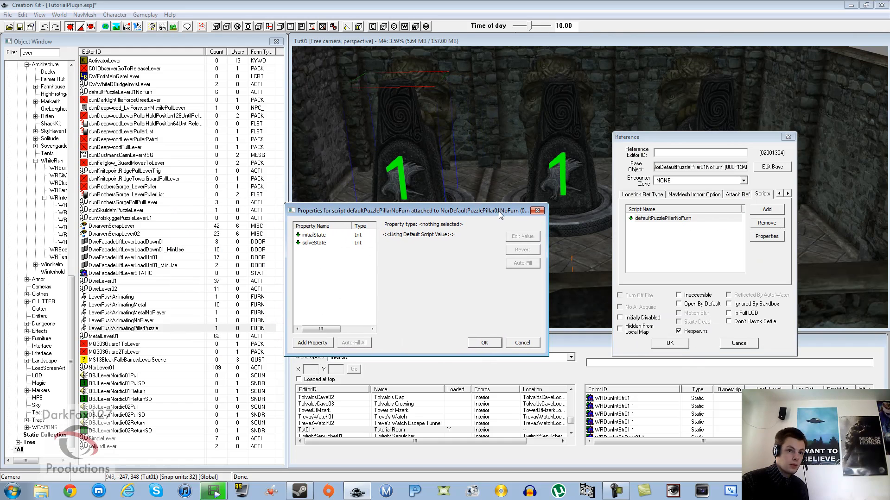
{"action": "left_click", "coordinate": [313, 235]}
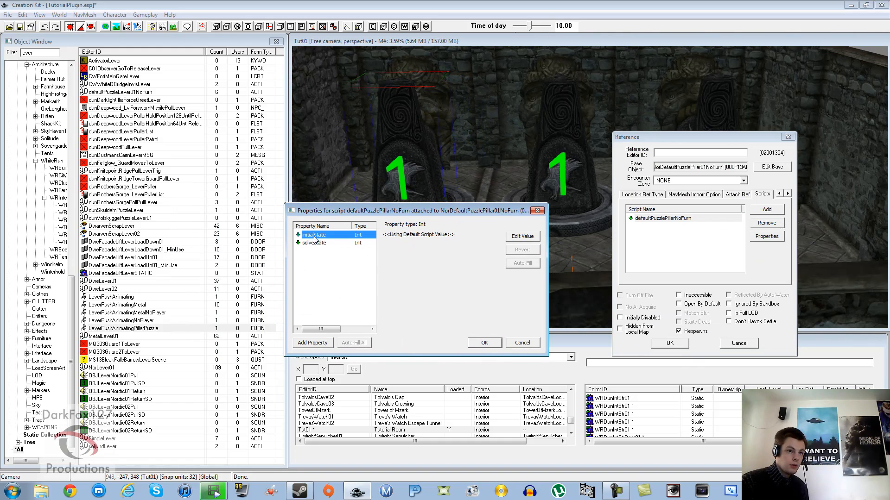
{"action": "left_click", "coordinate": [522, 236]}
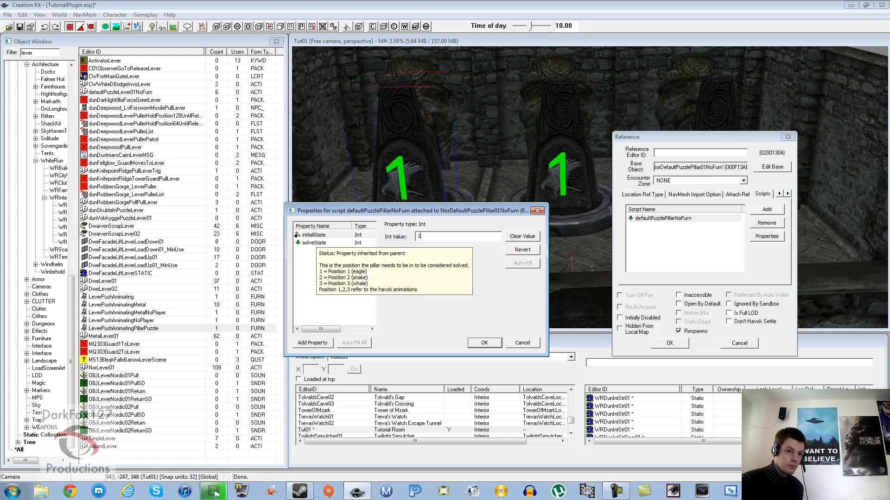
Set the whale-key pillar's solveState to 3 and accept its script properties and reference changes
{"action": "left_click", "coordinate": [349, 245]}
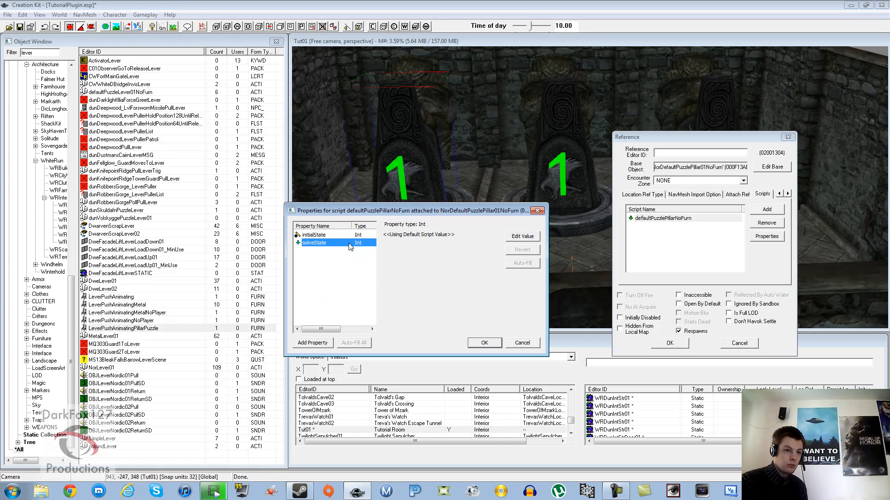
{"action": "left_click", "coordinate": [519, 237]}
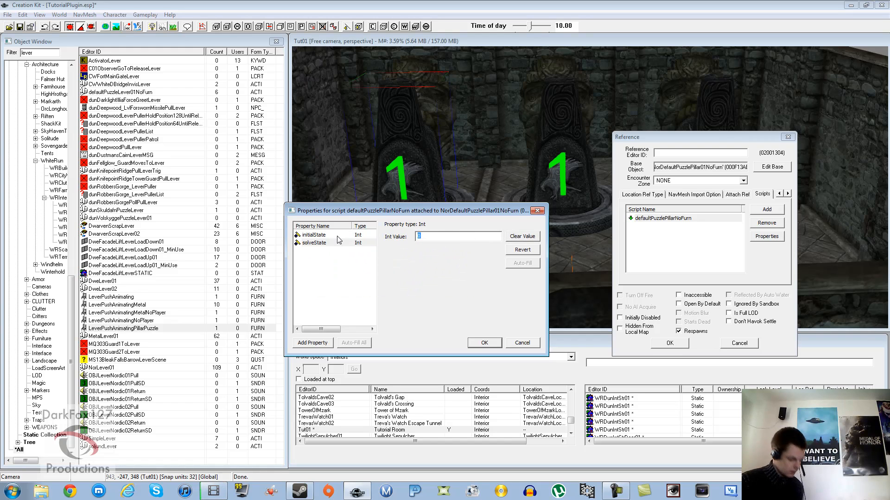
{"action": "type", "text": "3"}
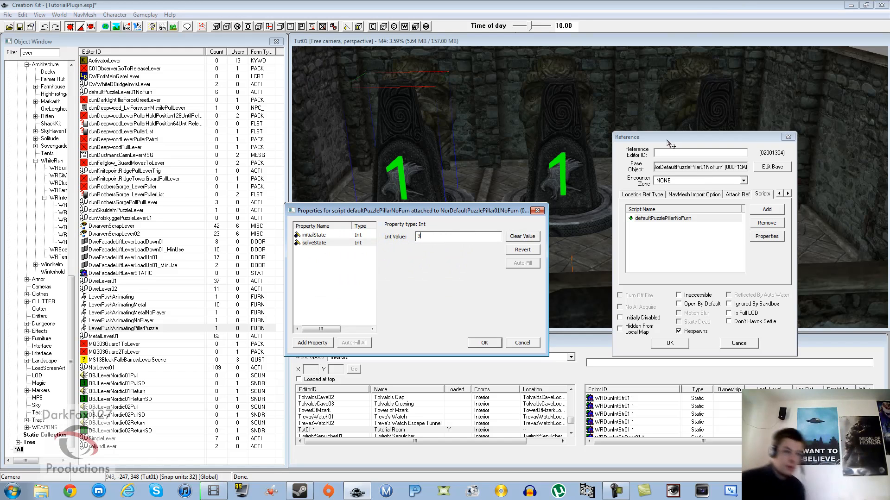
{"action": "left_click", "coordinate": [483, 343]}
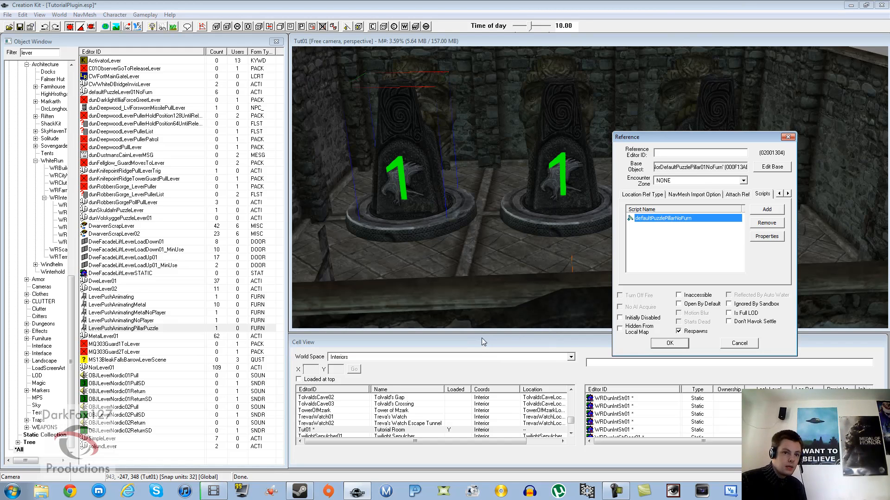
{"action": "left_click", "coordinate": [670, 343]}
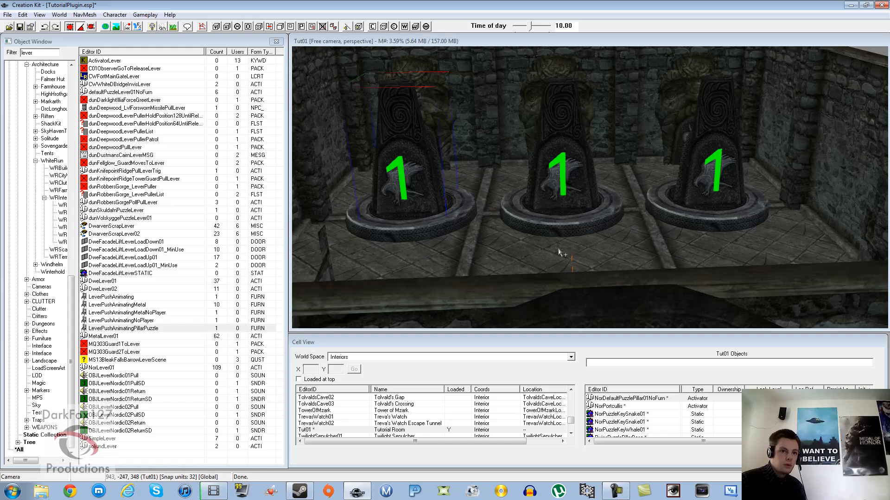
Set initialState to 3 in the defaultPuzzlePillarNoFurn script properties of the middle pillar
{"action": "double_click", "coordinate": [573, 204]}
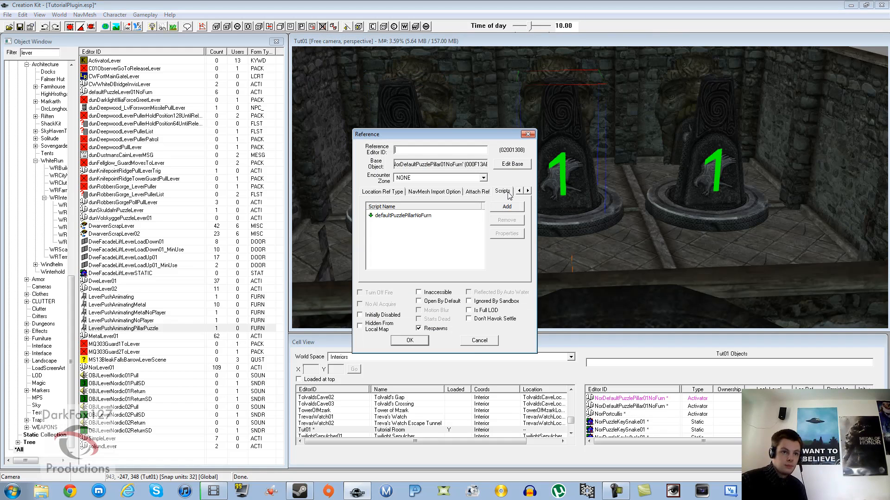
{"action": "double_click", "coordinate": [418, 215]}
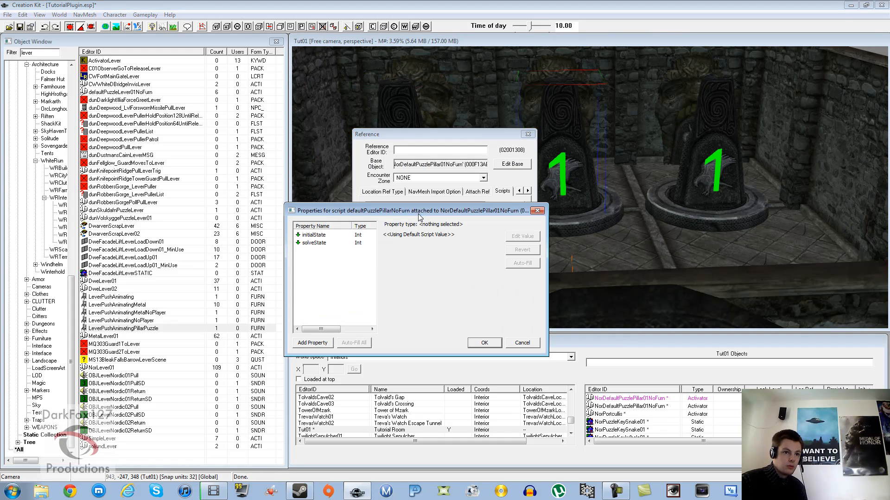
{"action": "left_click", "coordinate": [352, 236]}
{"action": "left_click", "coordinate": [532, 237]}
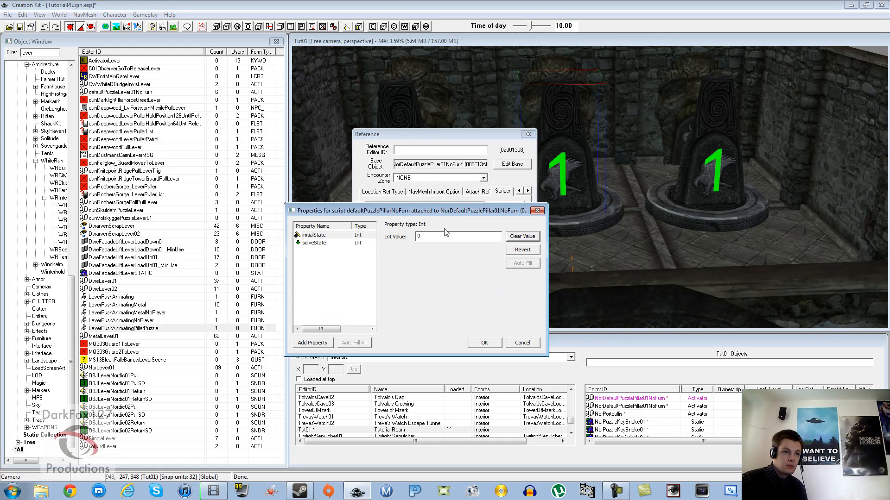
{"action": "key", "text": "Tab"}
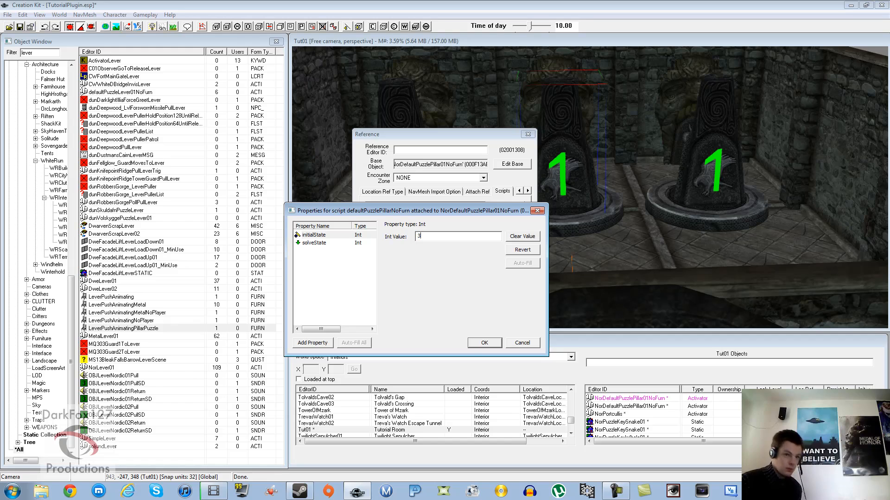
Set the middle pillar's solveState to 2 and accept its script properties and reference changes
{"action": "left_click", "coordinate": [353, 243]}
{"action": "left_click", "coordinate": [448, 237]}
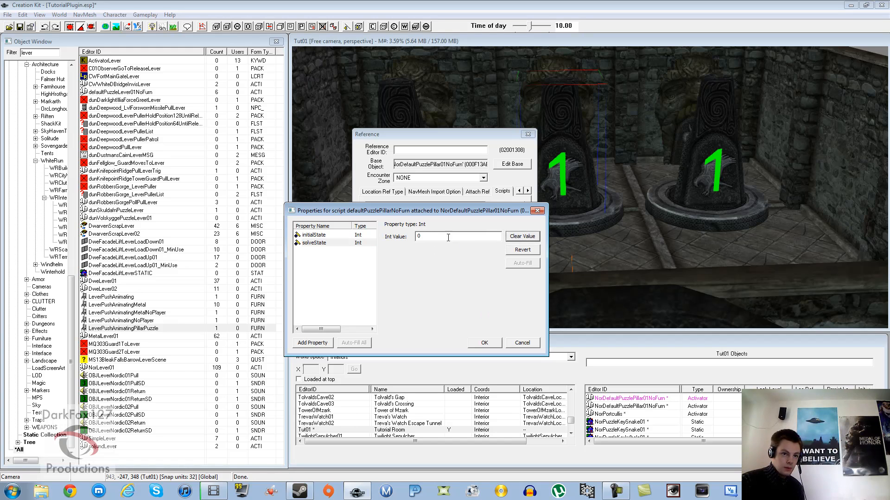
{"action": "key", "text": "BackSpace"}
{"action": "type", "text": "2"}
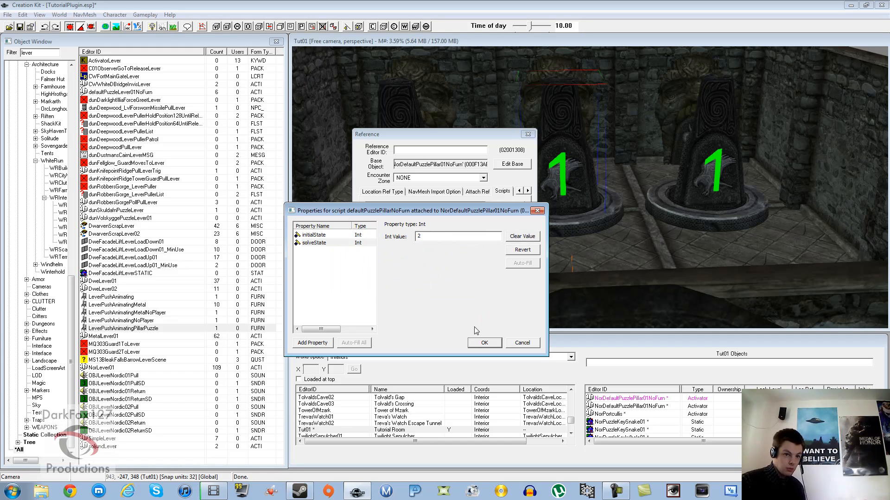
{"action": "left_click", "coordinate": [481, 343]}
{"action": "left_click", "coordinate": [406, 343]}
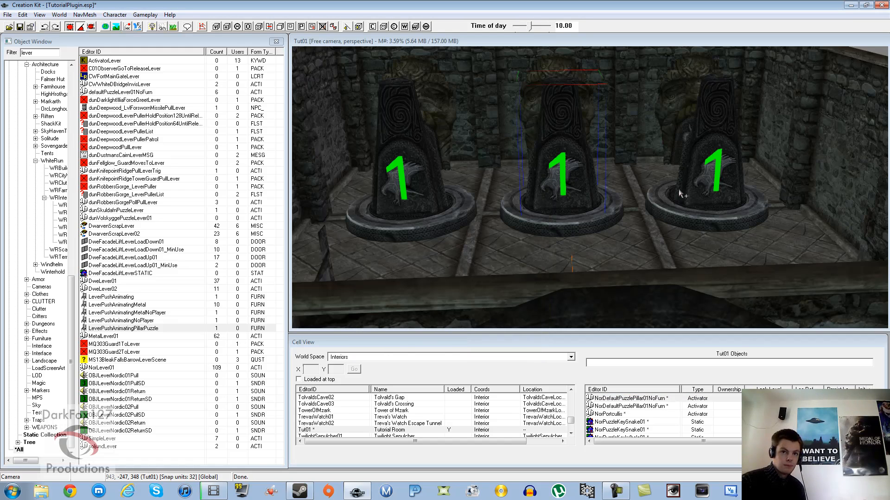
Override the initialState value in the defaultPuzzlePillarNoFurn script properties of the third pillar
{"action": "double_click", "coordinate": [680, 194]}
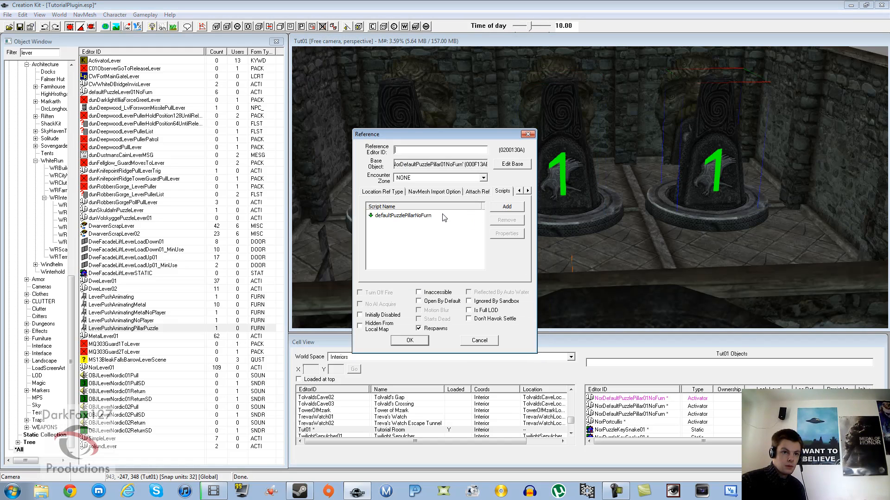
{"action": "double_click", "coordinate": [444, 215]}
{"action": "left_click", "coordinate": [358, 236]}
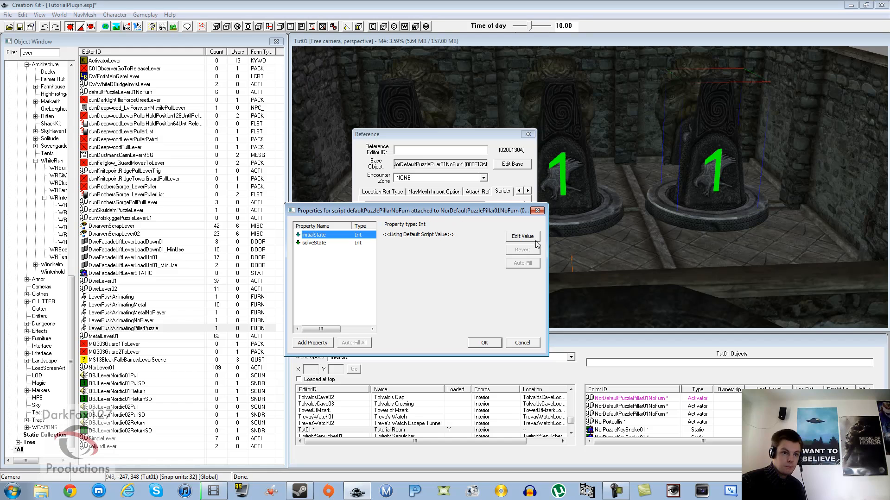
{"action": "left_click", "coordinate": [519, 236]}
{"action": "left_click_drag", "start_coordinate": [424, 239], "coordinate": [387, 239]}
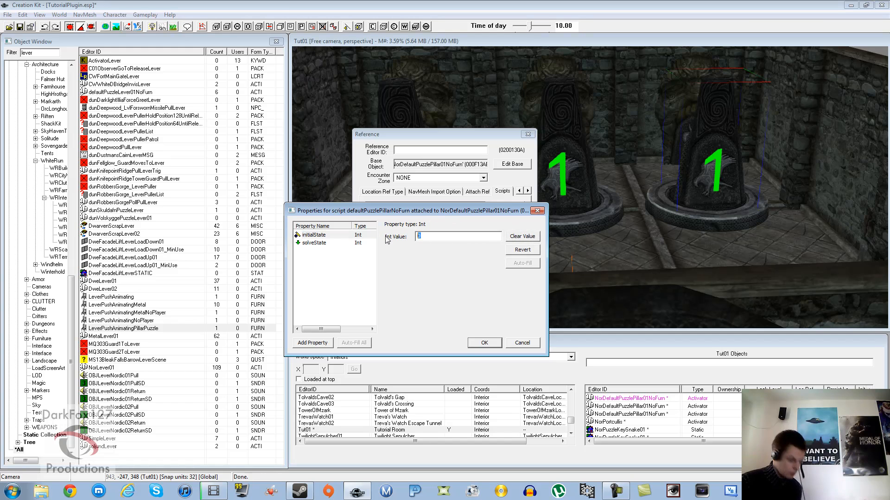
Set the third pillar's solveState to 2 and accept its script properties and reference changes
{"action": "left_click", "coordinate": [336, 243]}
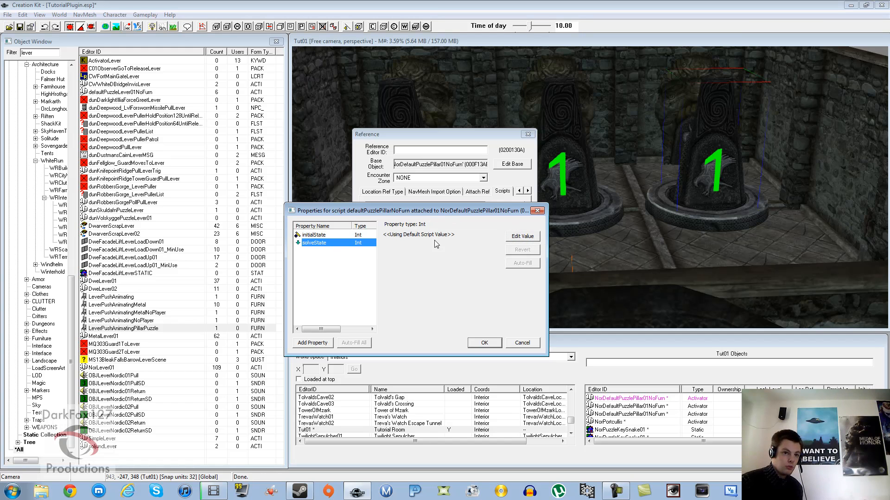
{"action": "left_click", "coordinate": [515, 239]}
{"action": "left_click_drag", "start_coordinate": [489, 237], "coordinate": [288, 244]}
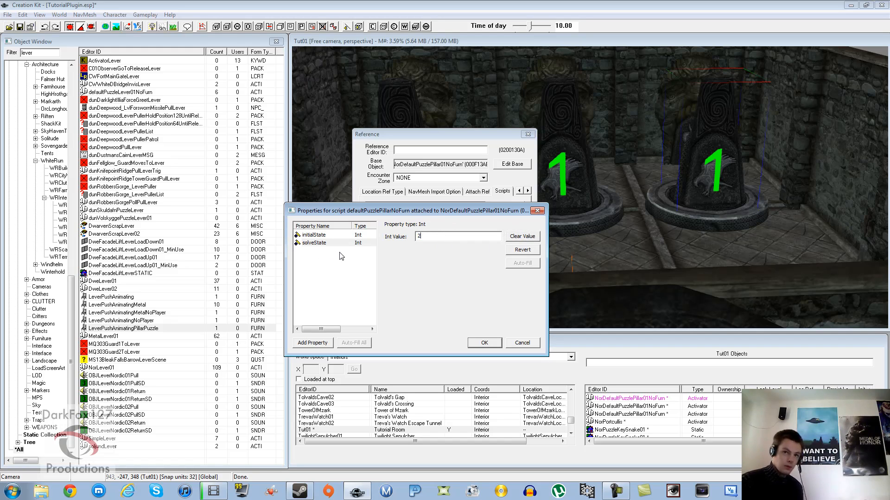
{"action": "type", "text": "2"}
{"action": "left_click", "coordinate": [484, 343]}
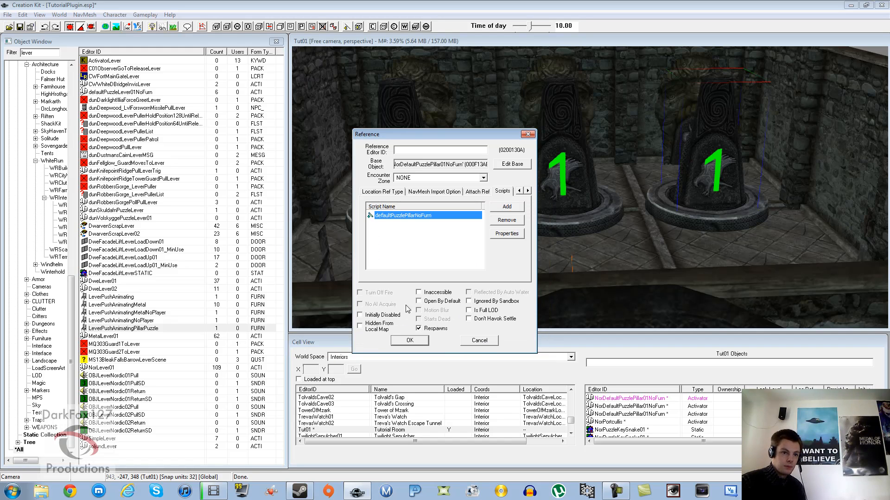
{"action": "left_click", "coordinate": [411, 340]}
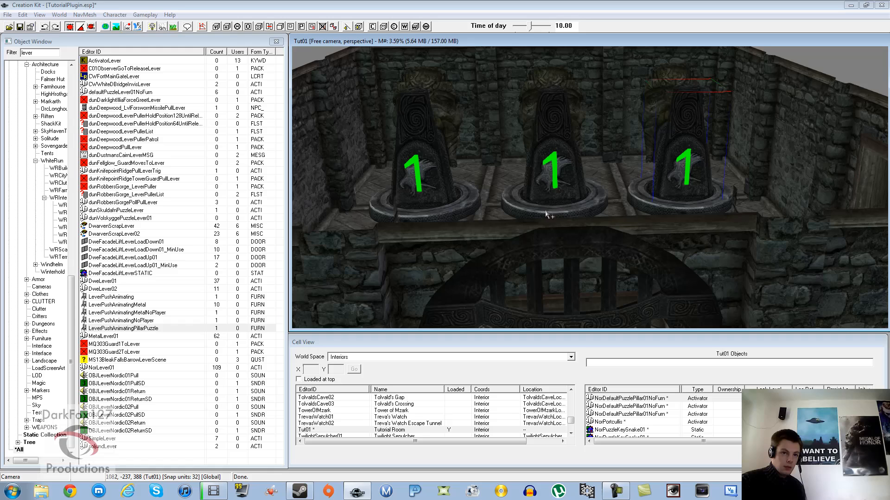
Add a linked reference from the whale-key pillar to the defaultPuzzleLever01NoFurn lever in Tut01, with keyword NONE, and accept it
{"action": "left_click", "coordinate": [559, 187]}
{"action": "mouse_move", "coordinate": [559, 186]}
{"action": "middle_mouse_down", "text": "shift"}
{"action": "mouse_move", "coordinate": [556, 210]}
{"action": "mouse_move", "coordinate": [562, 200]}
{"action": "middle_mouse_up", "text": "shift"}
{"action": "scroll", "coordinate": [559, 202], "scroll_direction": "down", "scroll_amount": 1}
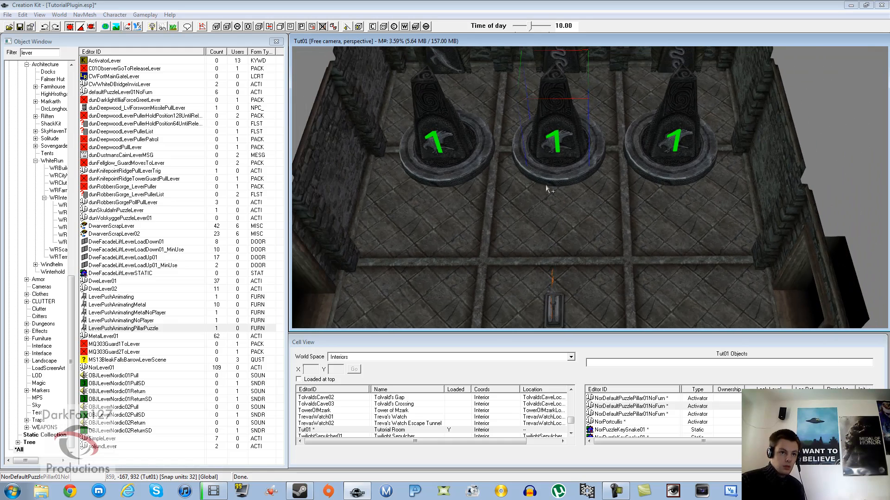
{"action": "double_click", "coordinate": [450, 138]}
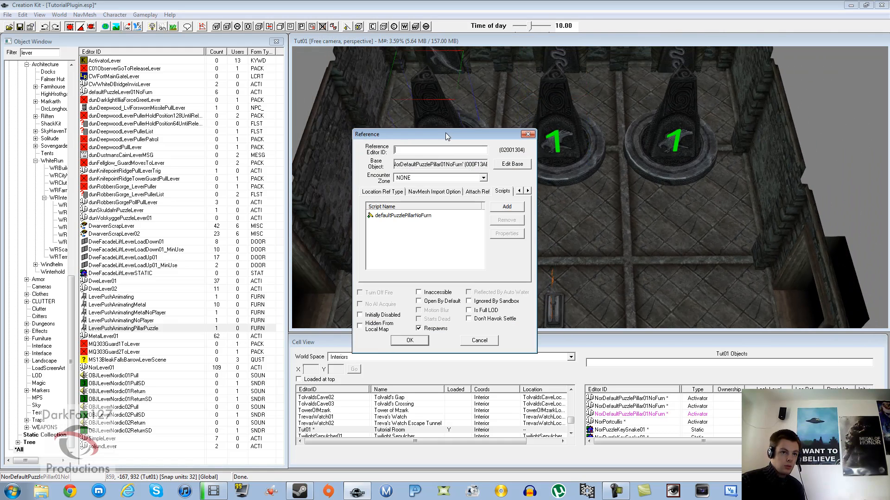
{"action": "left_click", "coordinate": [519, 191]}
{"action": "left_click", "coordinate": [520, 191]}
{"action": "left_click", "coordinate": [520, 191]}
{"action": "left_click", "coordinate": [520, 191]}
{"action": "left_click", "coordinate": [519, 191]}
{"action": "left_click", "coordinate": [521, 191]}
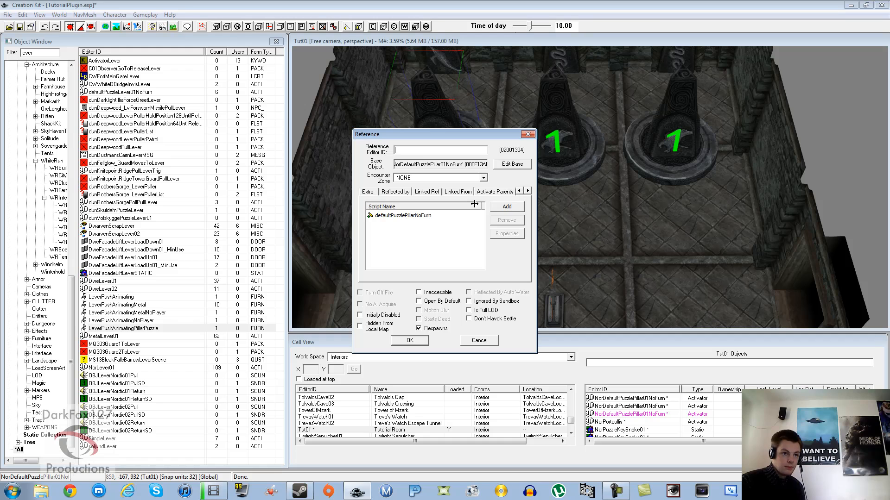
{"action": "left_click", "coordinate": [428, 192]}
{"action": "right_click", "coordinate": [420, 226]}
{"action": "left_click", "coordinate": [425, 232]}
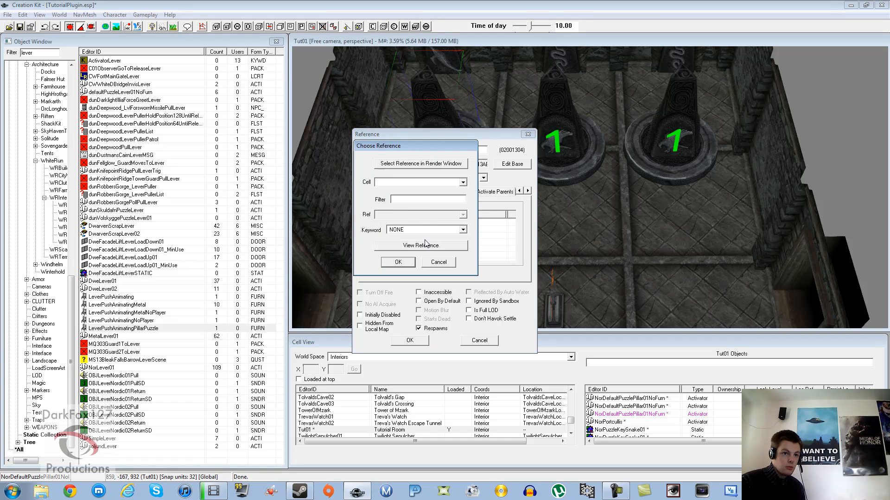
{"action": "left_click", "coordinate": [421, 164]}
{"action": "left_click", "coordinate": [554, 308]}
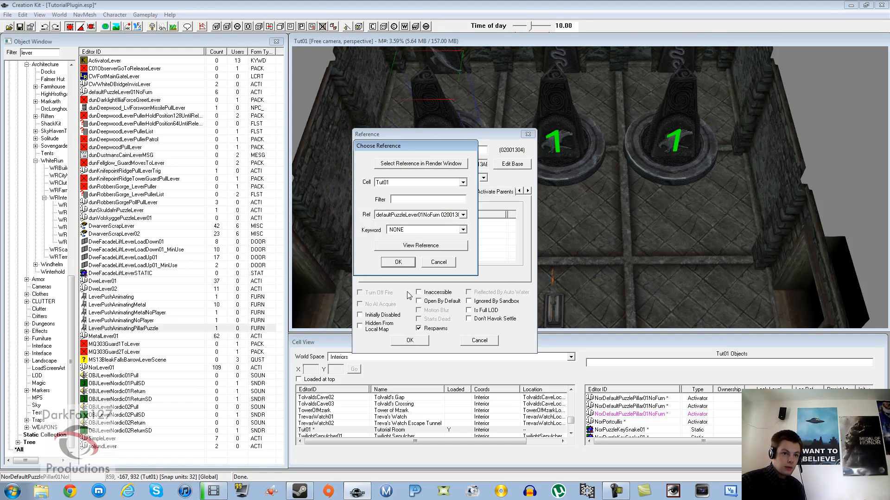
{"action": "left_click", "coordinate": [400, 264]}
{"action": "left_click", "coordinate": [406, 340]}
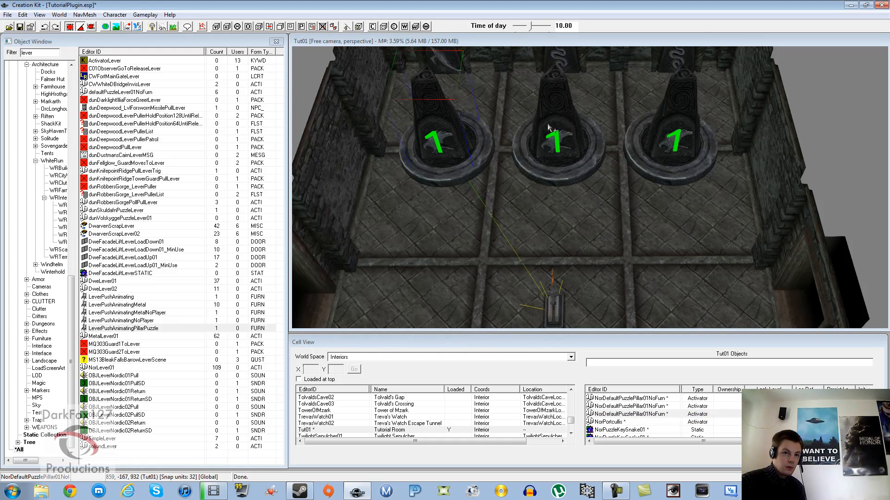
Link the middle pillar to the puzzle lever as its linked reference and accept the change
{"action": "double_click", "coordinate": [549, 128]}
{"action": "double_click", "coordinate": [462, 228]}
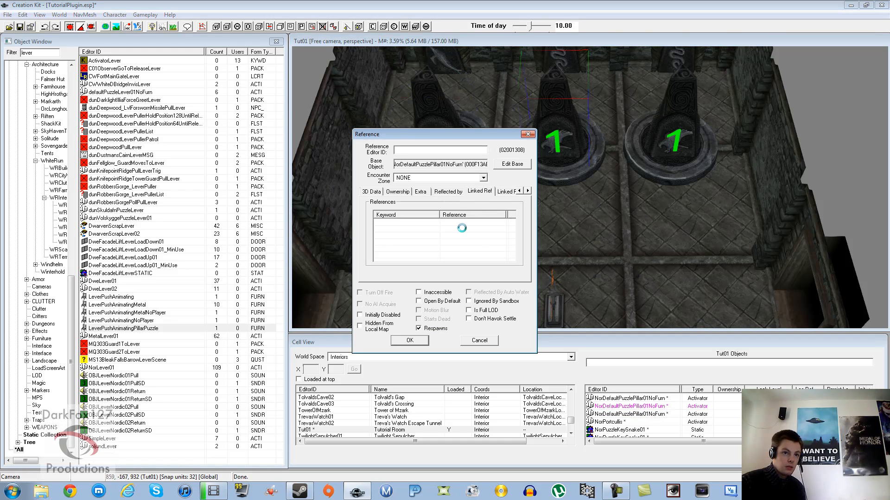
{"action": "left_click", "coordinate": [459, 161]}
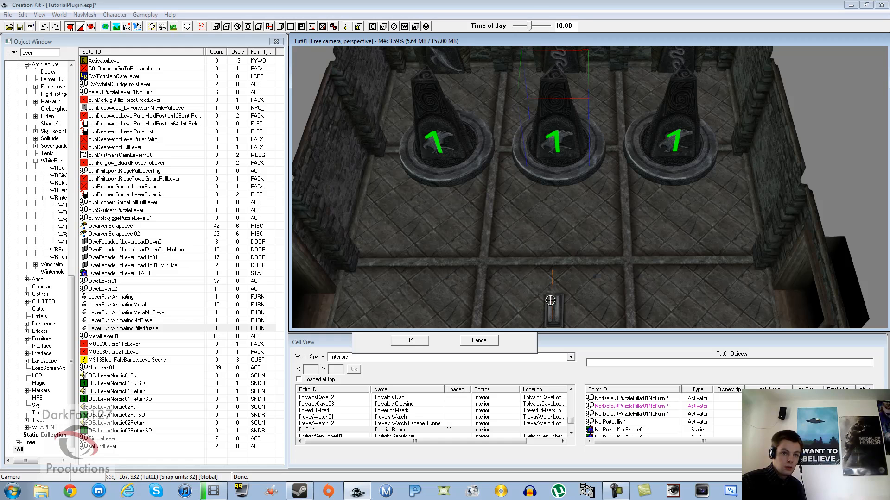
{"action": "left_click", "coordinate": [549, 300]}
{"action": "left_click", "coordinate": [411, 263]}
{"action": "left_click", "coordinate": [409, 341]}
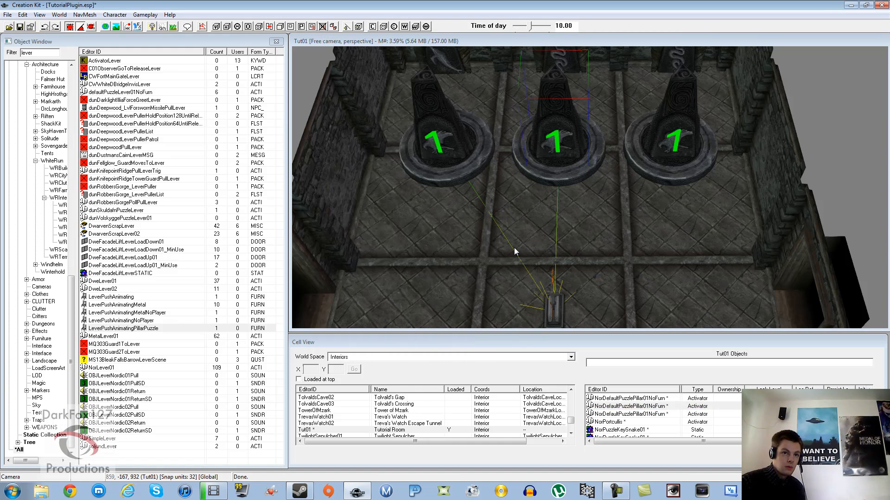
Link the third pillar to the defaultPuzzleLever01NoFurn lever with keyword NONE and accept the reference
{"action": "double_click", "coordinate": [688, 134]}
{"action": "double_click", "coordinate": [464, 234]}
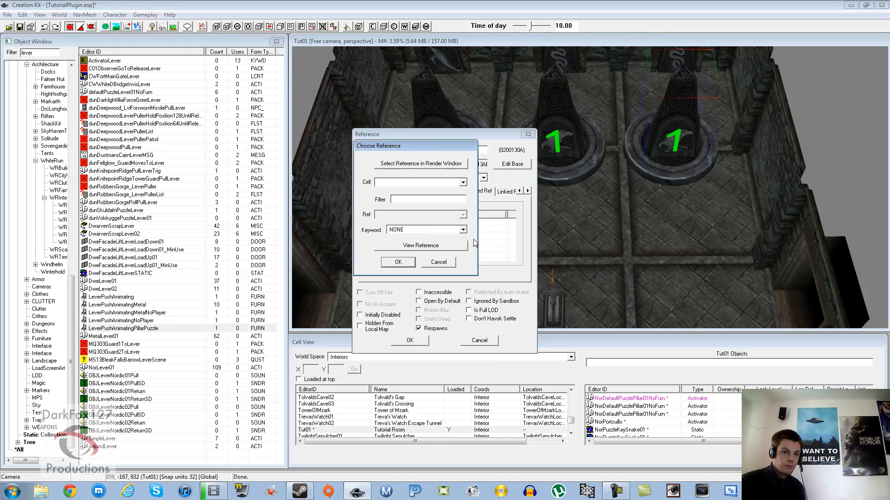
{"action": "left_click", "coordinate": [454, 172]}
{"action": "left_click", "coordinate": [549, 301]}
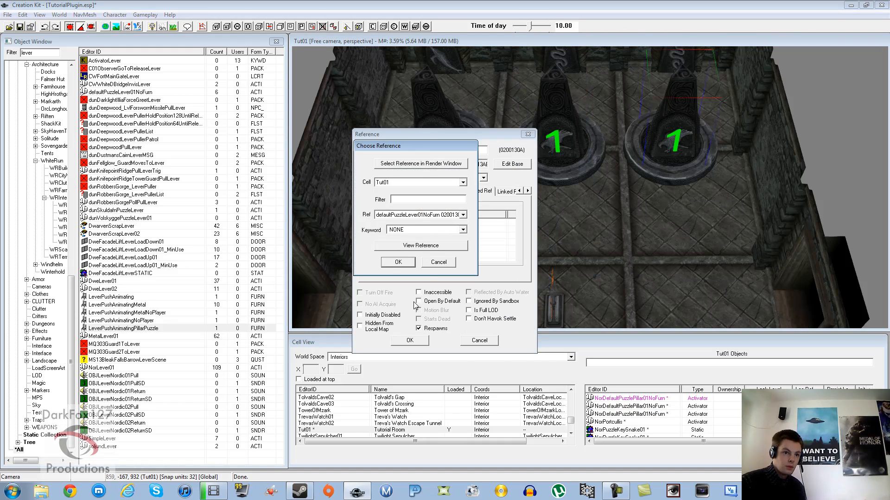
{"action": "left_click", "coordinate": [396, 264]}
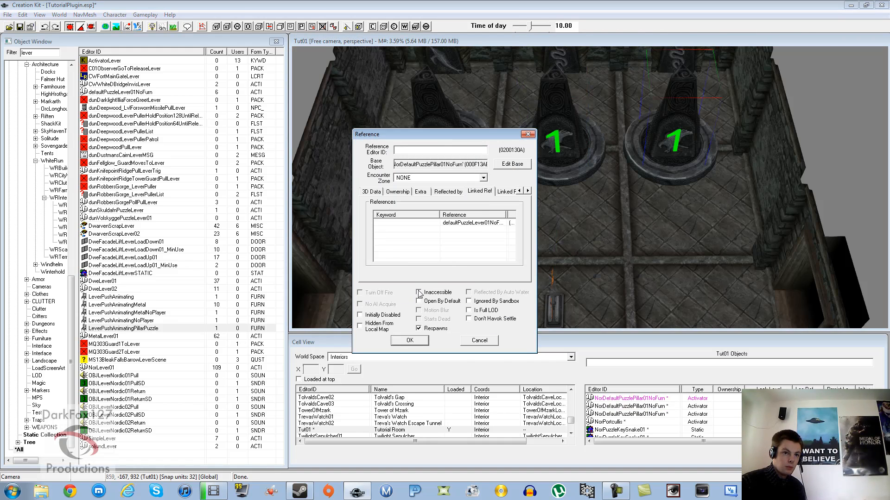
{"action": "left_click", "coordinate": [410, 340]}
Open the properties of the defaultPillarPuzzleLeverNoFurn script attached to the puzzle lever
{"action": "scroll", "coordinate": [474, 261], "scroll_direction": "down", "scroll_amount": 3}
{"action": "left_click", "coordinate": [541, 261]}
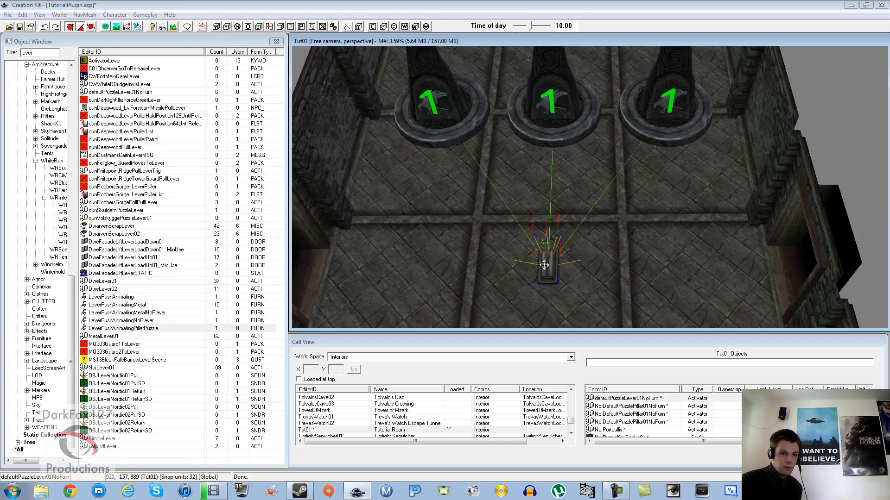
{"action": "middle_click_drag", "start_coordinate": [552, 279], "coordinate": [554, 240], "text": "shift"}
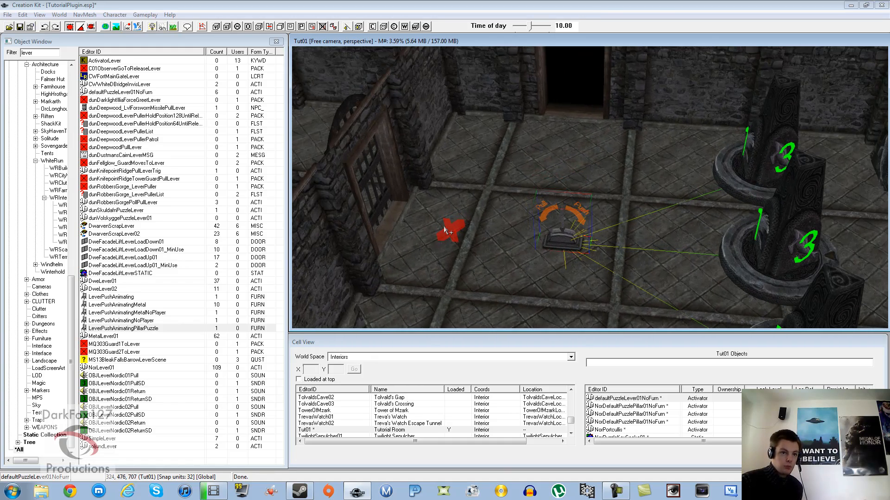
{"action": "double_click", "coordinate": [561, 238]}
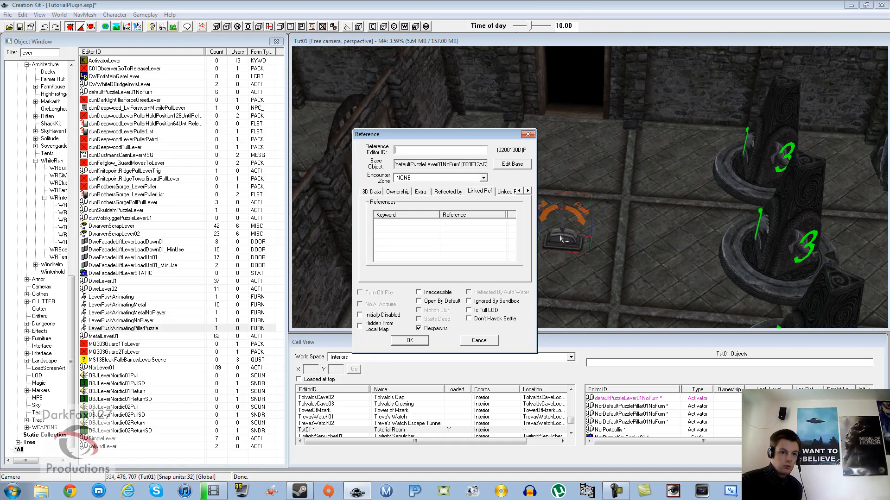
{"action": "left_click", "coordinate": [528, 191]}
{"action": "left_click", "coordinate": [527, 191]}
{"action": "left_click", "coordinate": [527, 191]}
{"action": "left_click", "coordinate": [528, 191]}
{"action": "left_click", "coordinate": [527, 191]}
{"action": "left_click", "coordinate": [527, 191]}
{"action": "left_click", "coordinate": [527, 191]}
{"action": "left_click", "coordinate": [527, 190]}
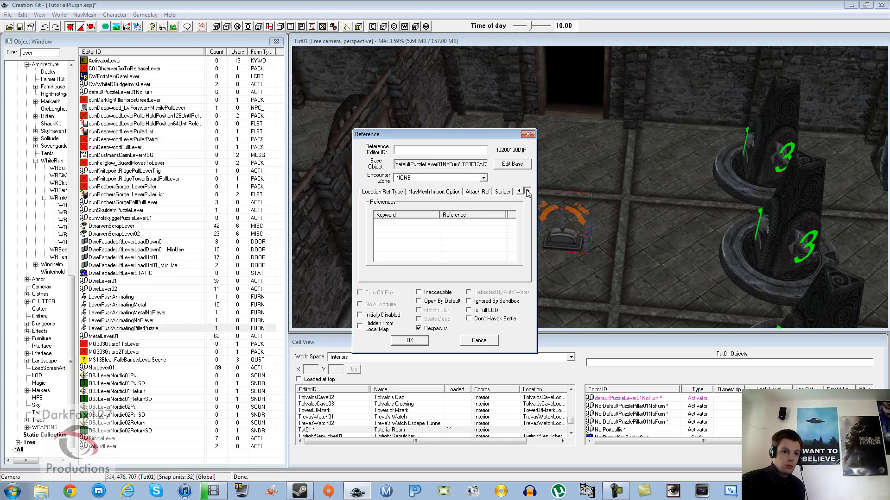
{"action": "left_click", "coordinate": [504, 191]}
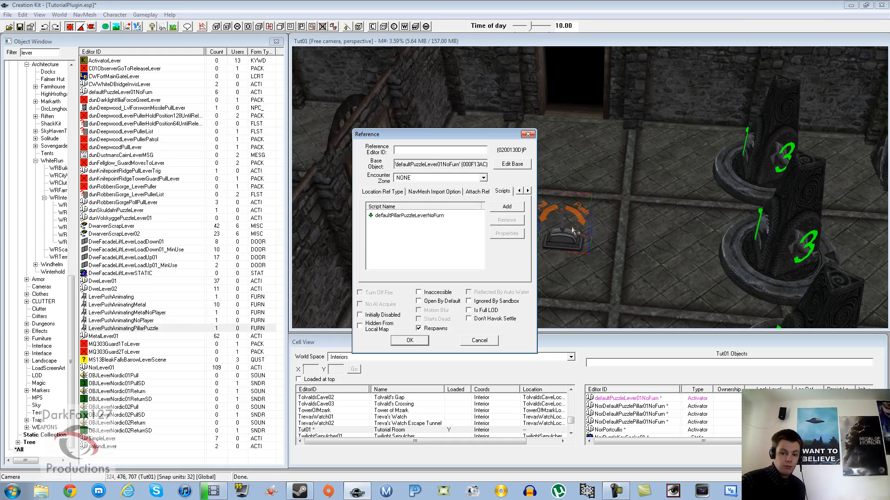
{"action": "left_click", "coordinate": [412, 217]}
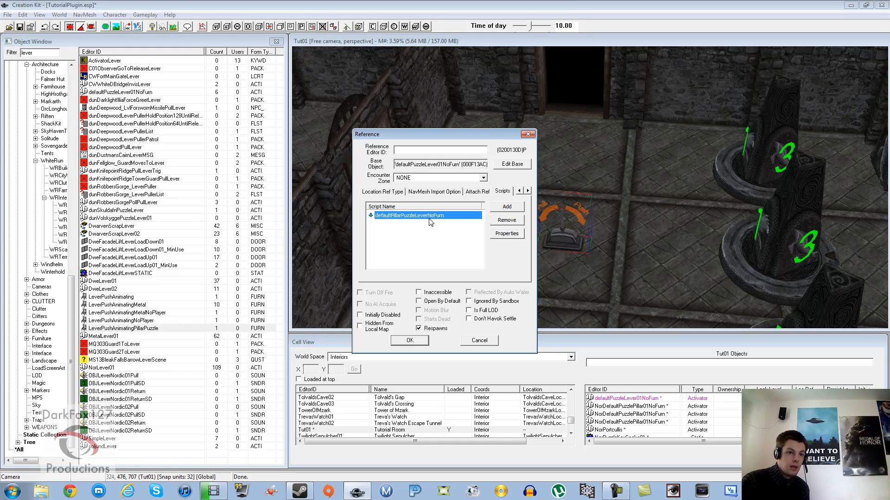
{"action": "mouse_move", "coordinate": [430, 222]}
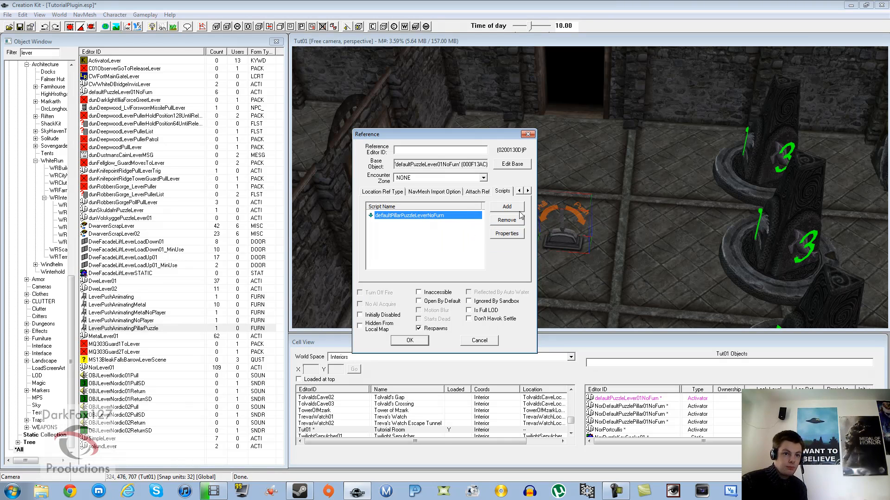
{"action": "left_click", "coordinate": [495, 234]}
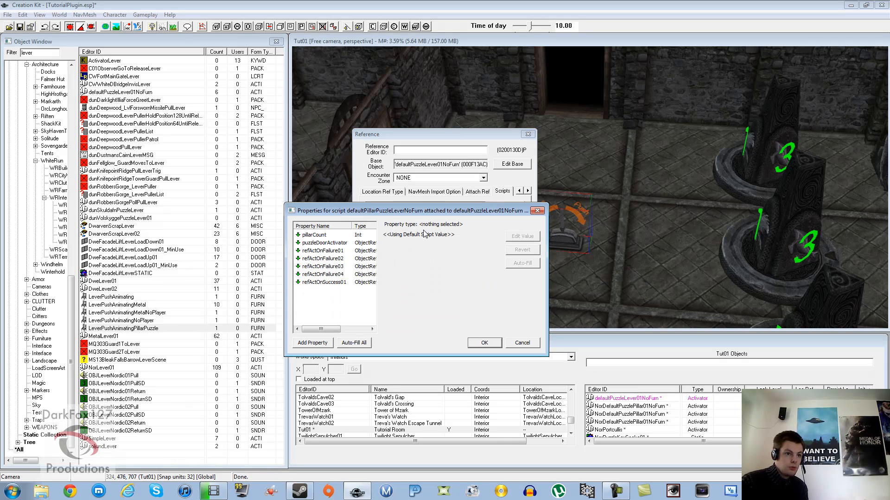
Set the pillarCount property of the lever's script to 3
{"action": "left_click_drag", "start_coordinate": [416, 211], "coordinate": [437, 245]}
{"action": "left_click", "coordinate": [373, 274]}
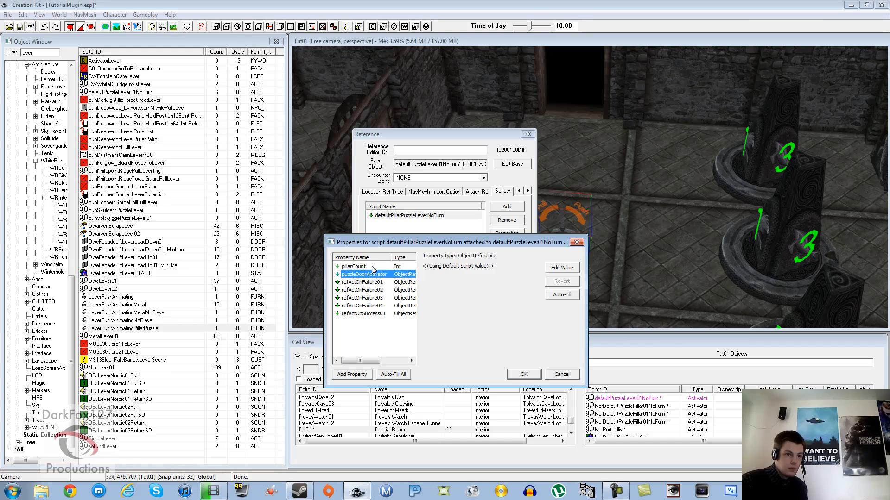
{"action": "left_click", "coordinate": [373, 267]}
{"action": "left_click", "coordinate": [577, 269]}
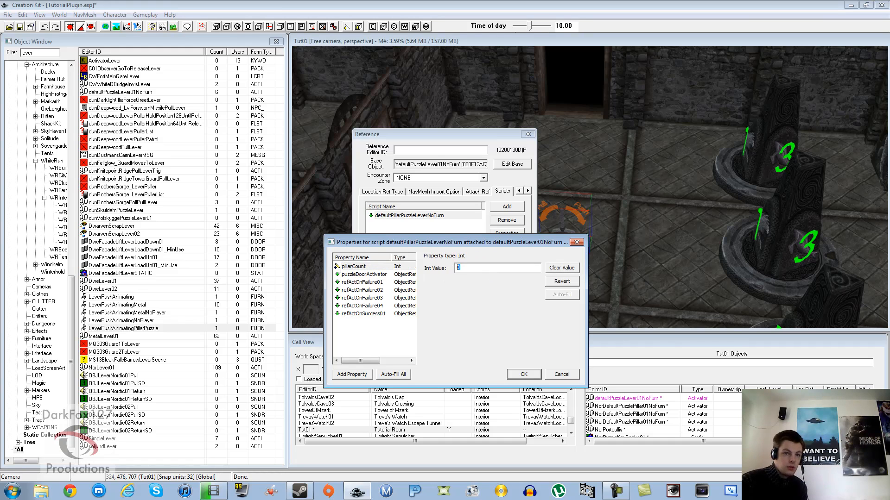
{"action": "type", "text": "3"}
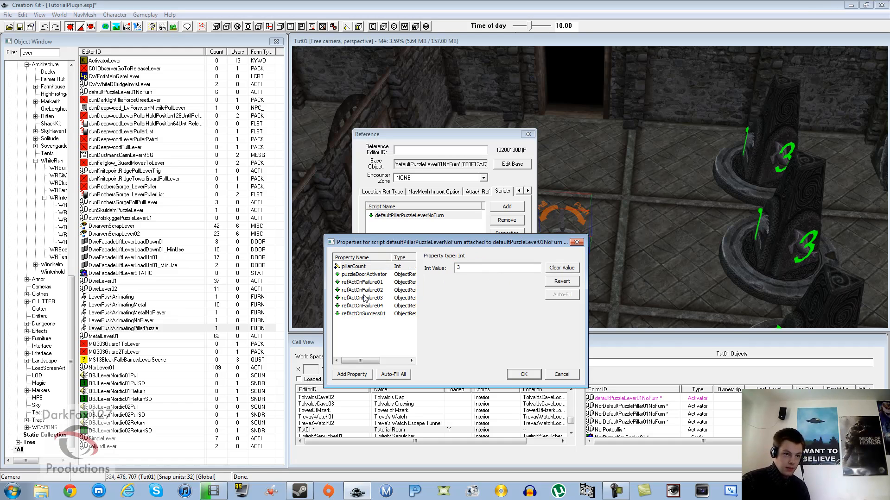
Set the lever script's puzzleDoorActivator property to the red X marker (0200130C) in cell Tut01, picked in the render window
{"action": "left_click", "coordinate": [365, 275]}
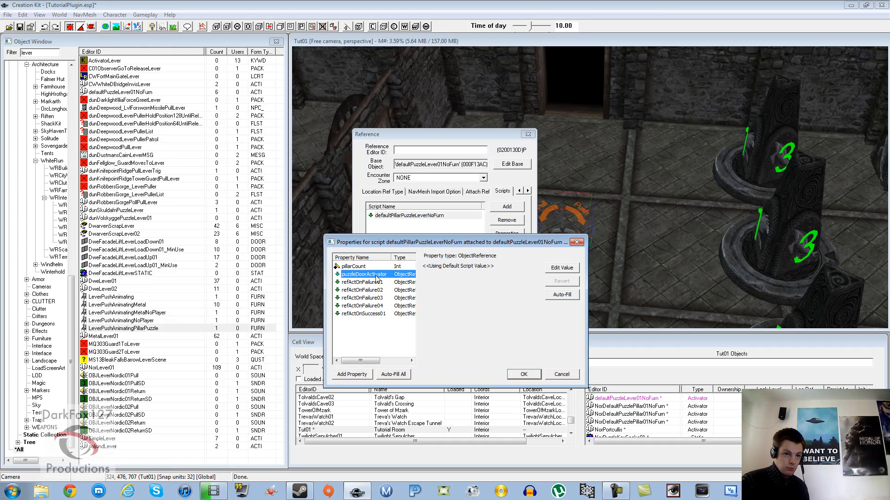
{"action": "left_click", "coordinate": [553, 270]}
{"action": "left_click", "coordinate": [461, 270]}
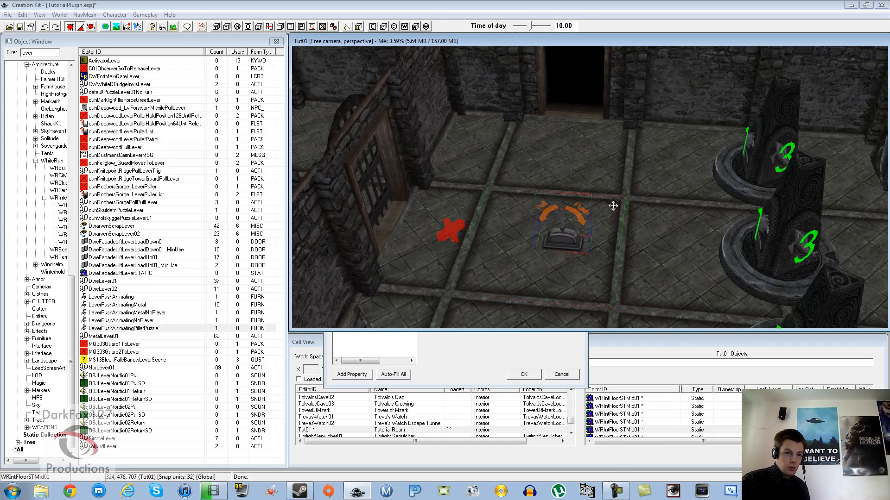
{"action": "left_click", "coordinate": [472, 348]}
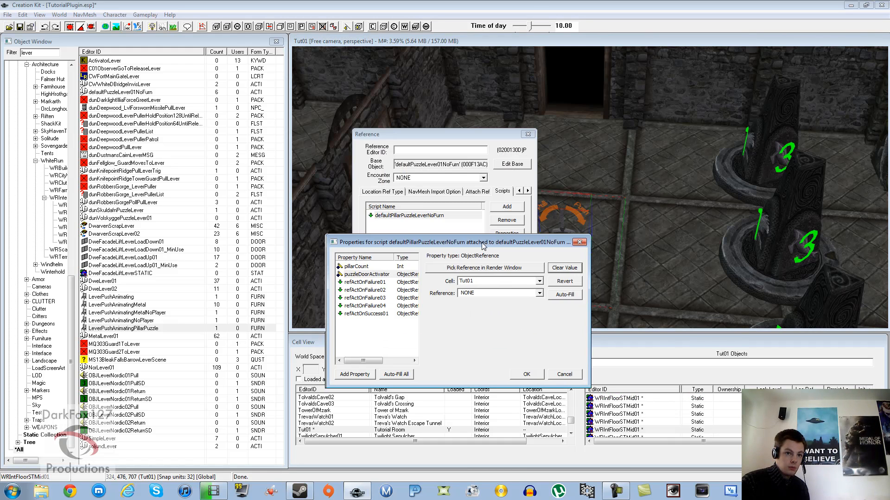
{"action": "left_click_drag", "start_coordinate": [484, 240], "coordinate": [679, 240]}
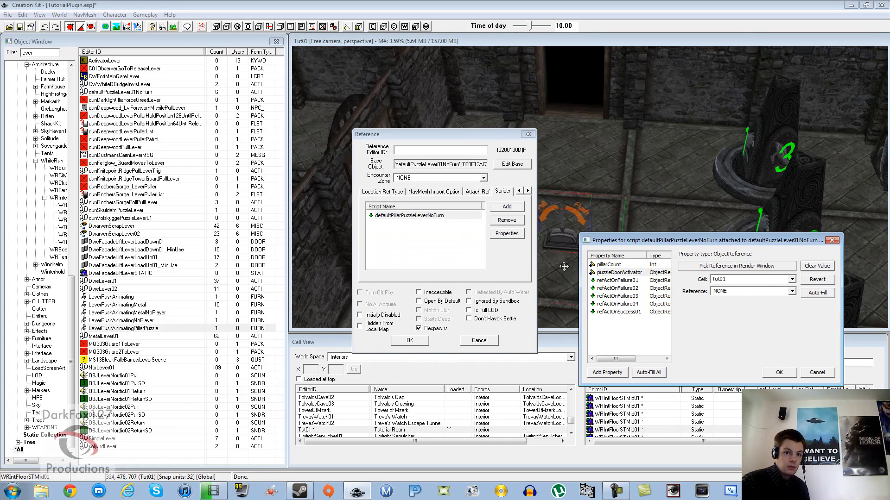
{"action": "left_click", "coordinate": [768, 262]}
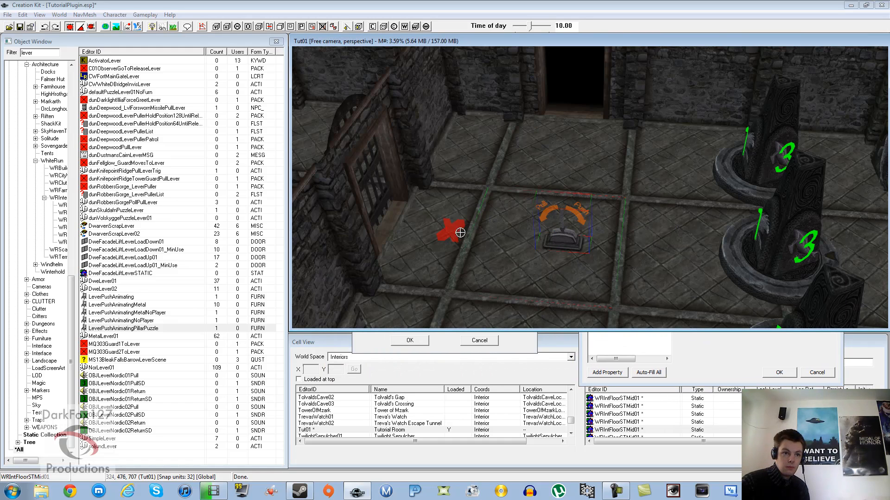
{"action": "left_click", "coordinate": [713, 345]}
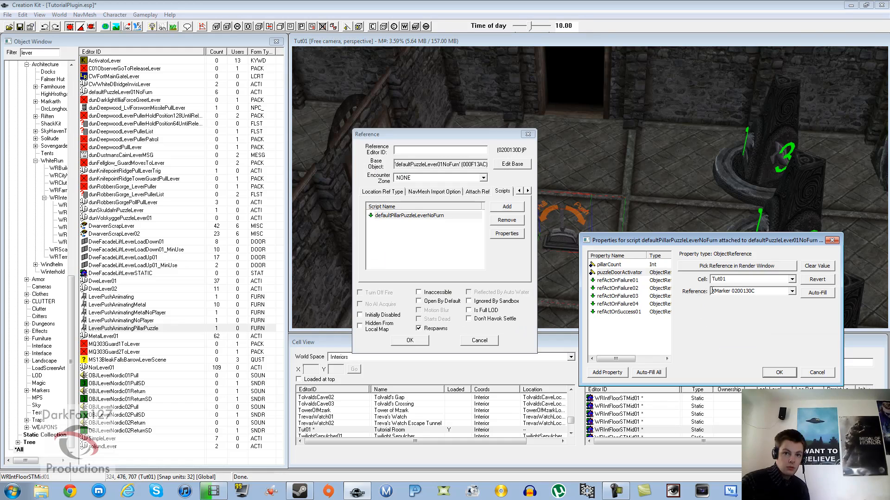
Assign a reference picked in the render window to the script's refActOnSuccess01 property and accept the lever's changes
{"action": "left_click", "coordinate": [609, 313]}
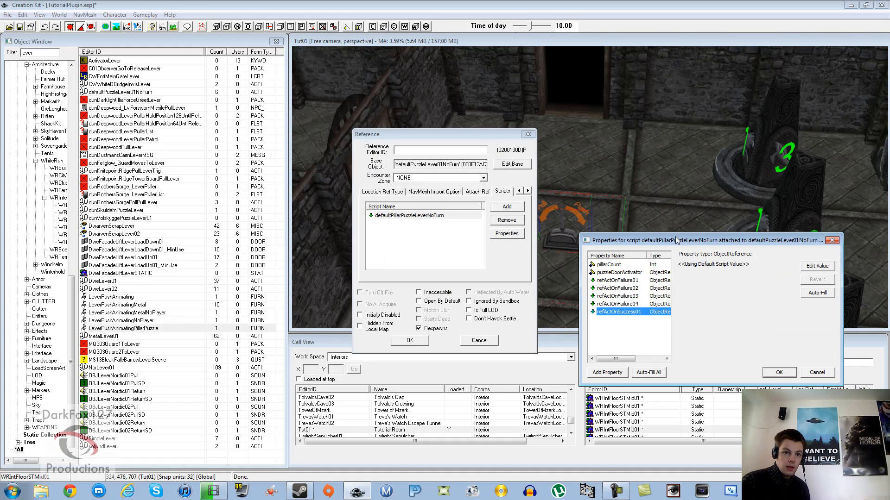
{"action": "left_click_drag", "start_coordinate": [674, 244], "coordinate": [612, 240]}
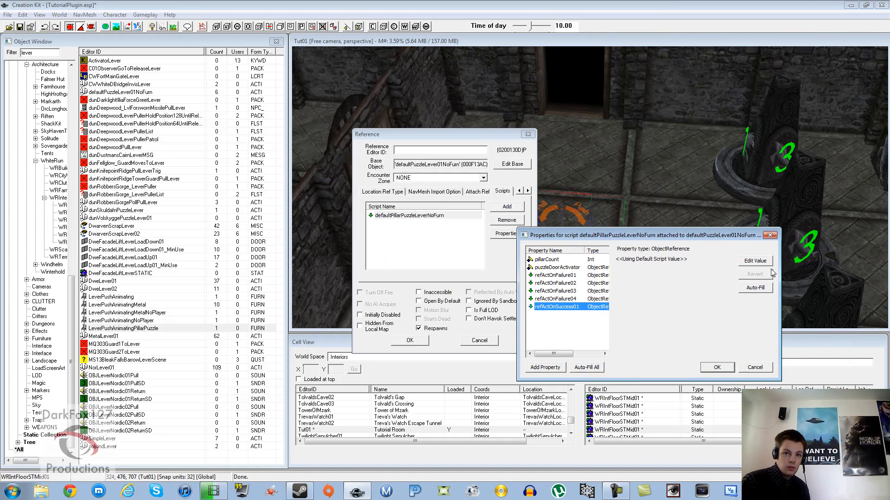
{"action": "left_click", "coordinate": [755, 260]}
{"action": "left_click", "coordinate": [656, 262]}
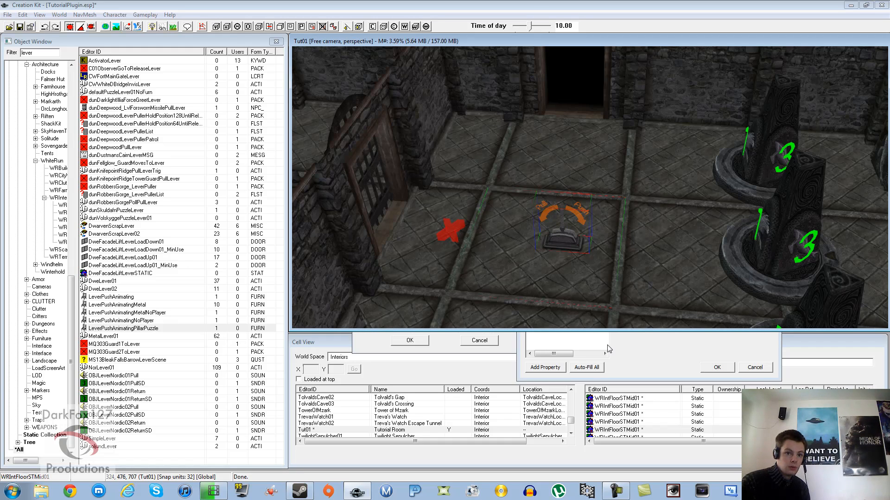
{"action": "left_click", "coordinate": [717, 367]}
{"action": "left_click", "coordinate": [410, 341]}
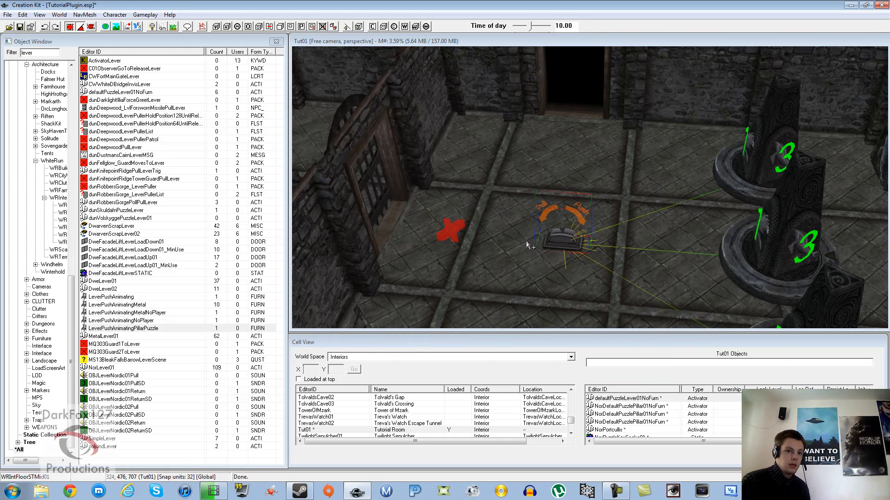
Examine the lever's links to the three pillars and the key carvings on the wall behind them
{"action": "scroll", "coordinate": [538, 220], "scroll_direction": "up", "scroll_amount": 5}
{"action": "middle_click_drag", "start_coordinate": [544, 222], "coordinate": [575, 220], "text": "shift"}
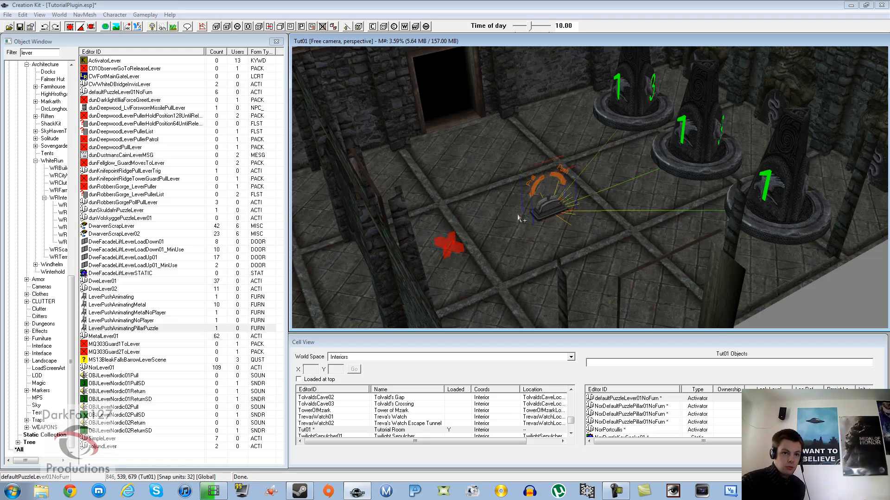
{"action": "middle_click_drag", "start_coordinate": [461, 247], "coordinate": [605, 222], "text": "shift"}
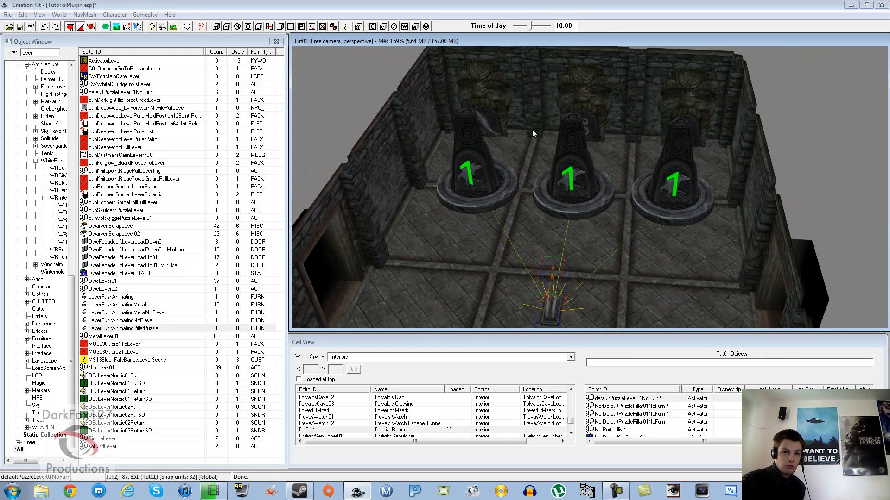
{"action": "left_click", "coordinate": [687, 103]}
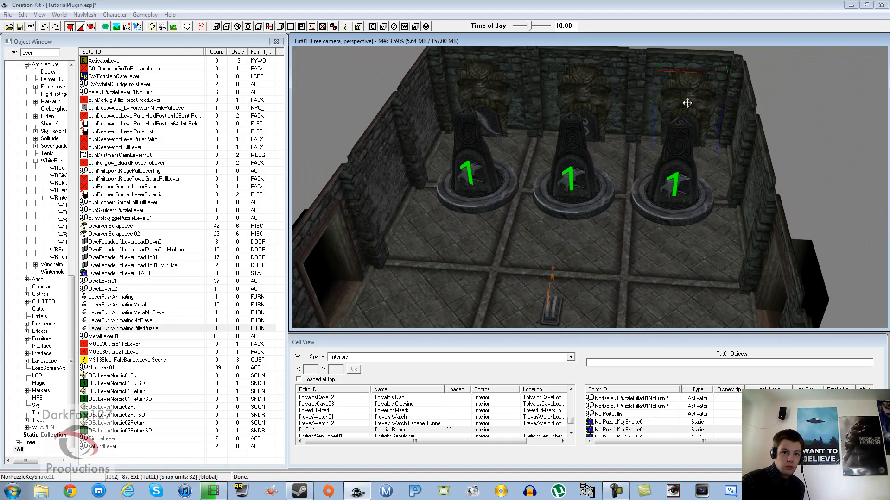
{"action": "middle_click_drag", "start_coordinate": [687, 103], "coordinate": [686, 135], "text": "shift"}
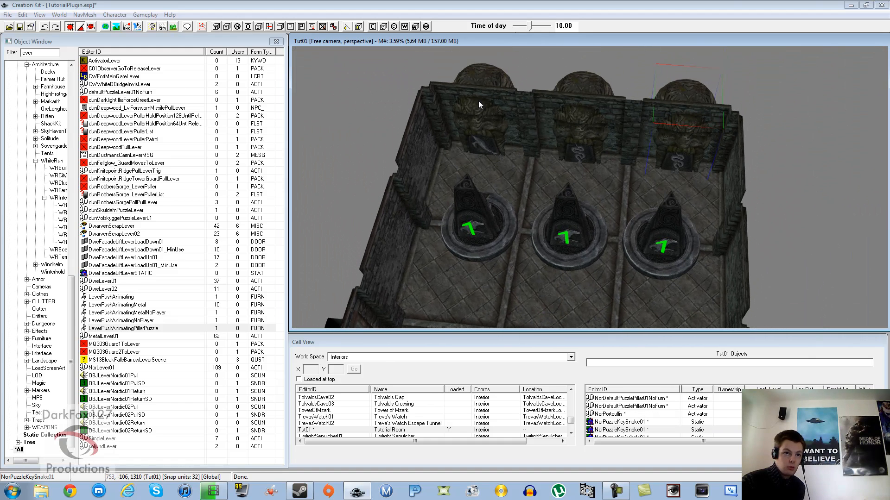
{"action": "middle_click_drag", "start_coordinate": [560, 190], "coordinate": [540, 188], "text": "shift"}
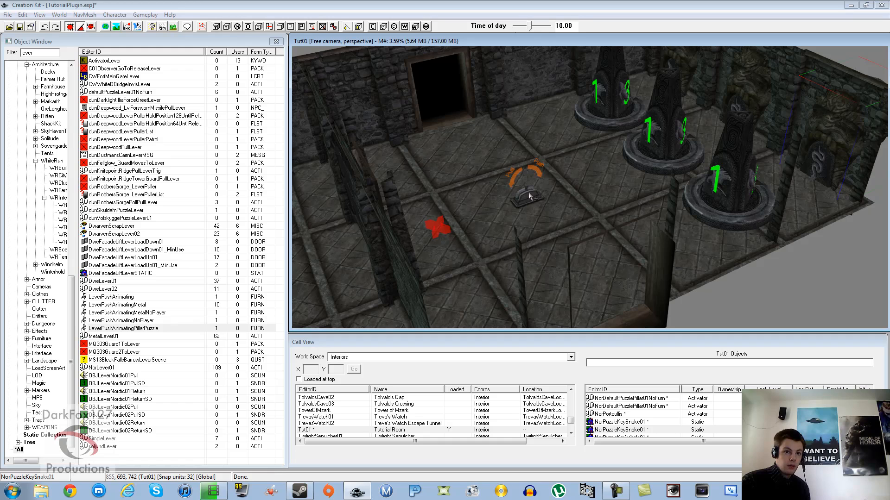
Review the refActOnFailure properties of the puzzle lever's script, and close the lever's reference without changes
{"action": "double_click", "coordinate": [529, 197]}
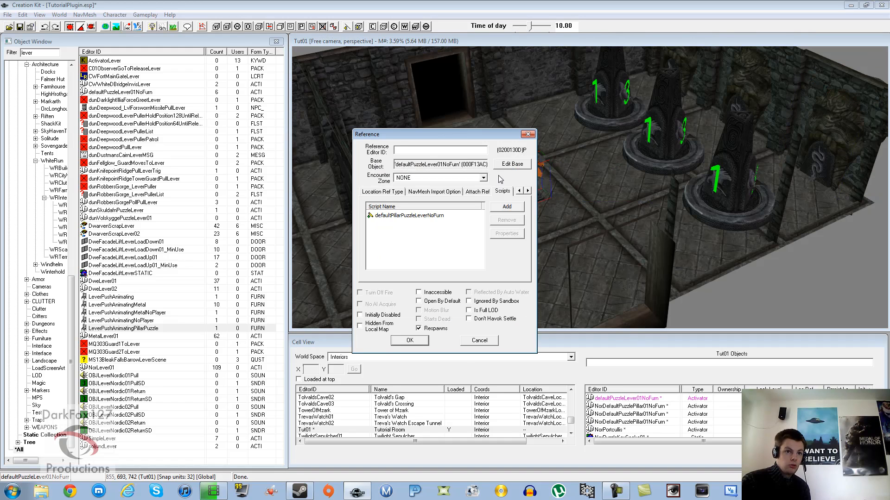
{"action": "double_click", "coordinate": [426, 216]}
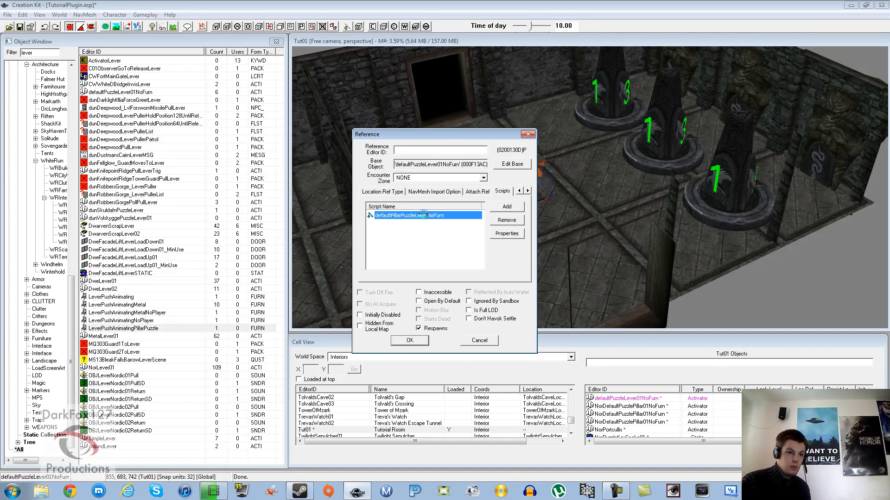
{"action": "left_click", "coordinate": [560, 283]}
{"action": "left_click", "coordinate": [556, 276]}
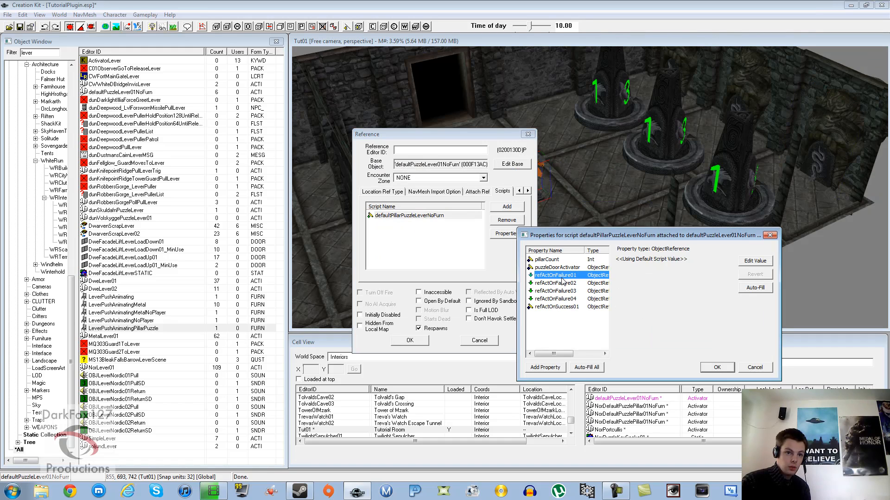
{"action": "left_click", "coordinate": [557, 284]}
{"action": "left_click", "coordinate": [552, 291]}
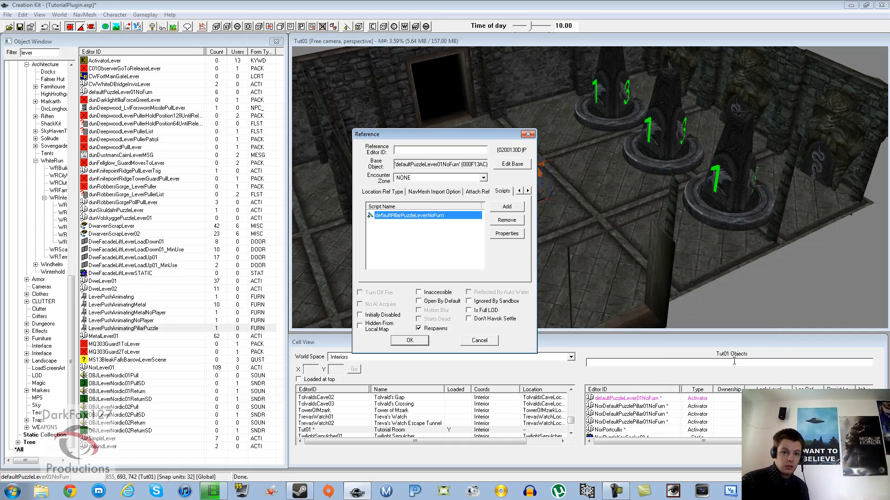
{"action": "left_click", "coordinate": [745, 366]}
{"action": "left_click", "coordinate": [479, 340]}
{"action": "scroll", "coordinate": [520, 202], "scroll_direction": "up", "scroll_amount": 3}
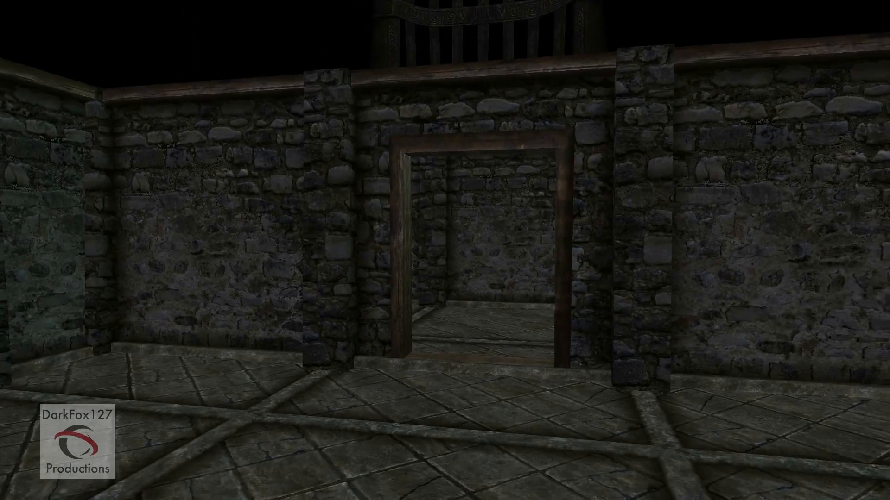
{"action": "key", "text": "f"}
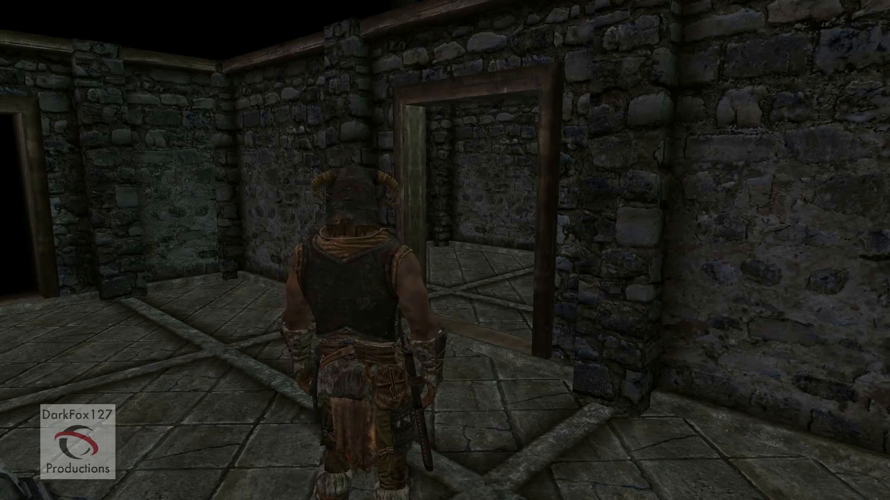
{"action": "key", "text": "f"}
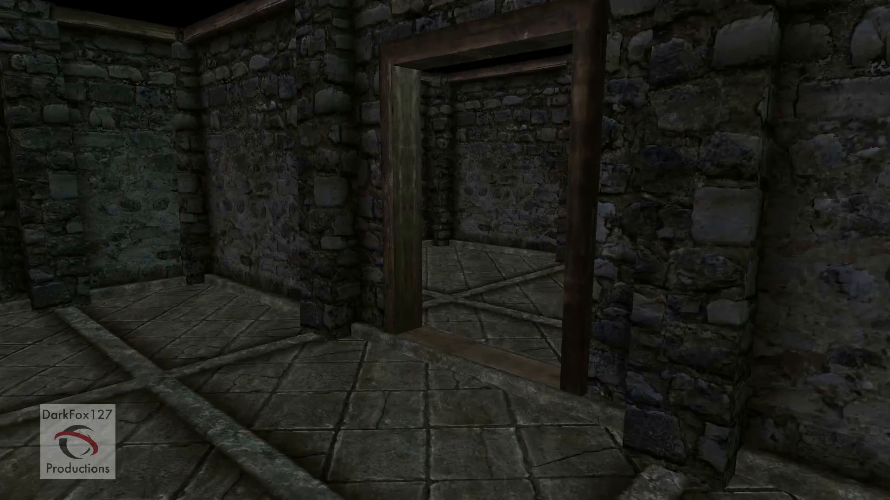